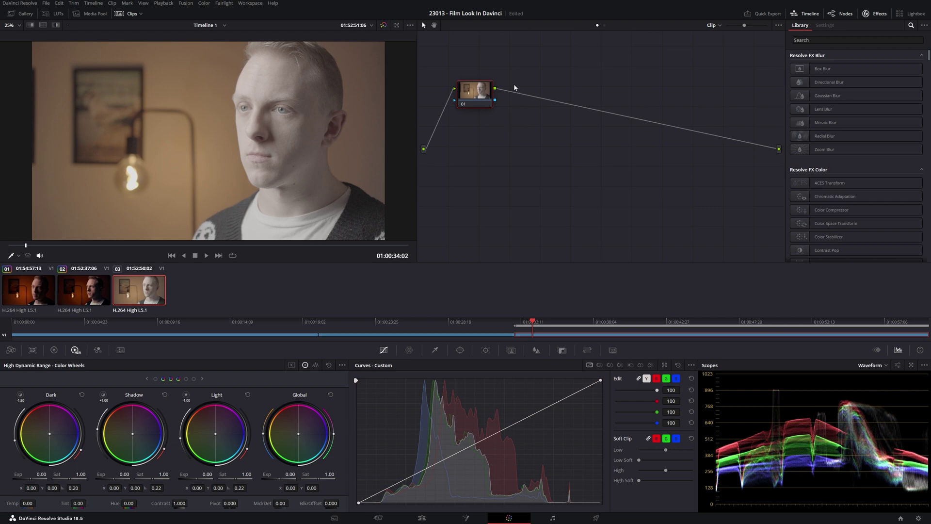
Step: Reposition node 01 and add serial nodes 02 and 03 after it with Alt+S
{"action": "left_click_drag", "start_coordinate": [468, 95], "coordinate": [472, 106]}
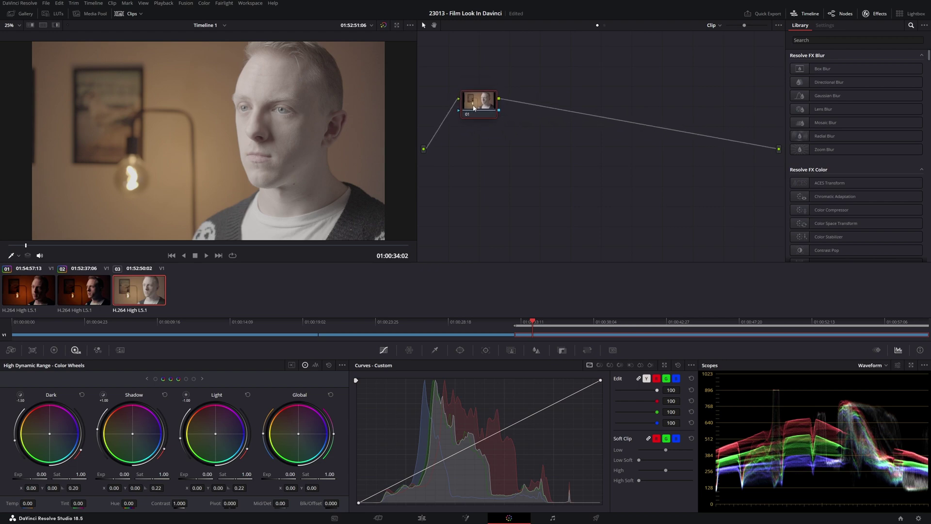
{"action": "key", "text": "alt+s"}
{"action": "key", "text": "alt+s"}
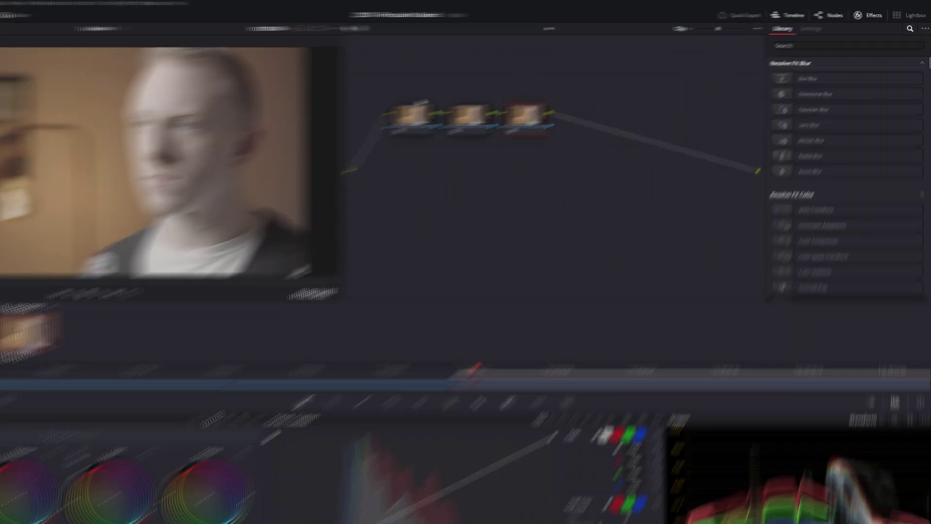
Step: Apply a Color Space Transform from the Effects Library to node 01
{"action": "left_click", "coordinate": [471, 105]}
{"action": "left_click", "coordinate": [770, 60]}
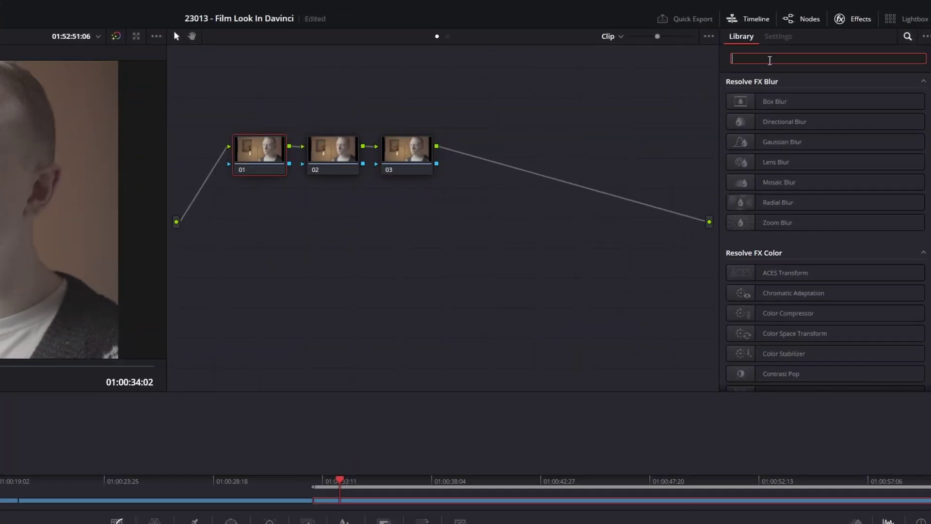
{"action": "type", "text": "col"}
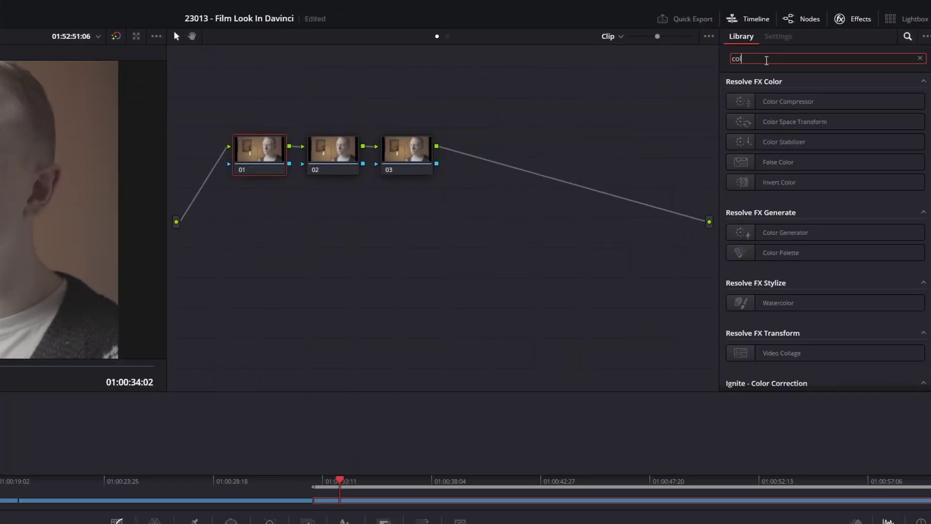
{"action": "type", "text": "or"}
{"action": "mouse_move", "coordinate": [801, 122]}
{"action": "left_mouse_down"}
{"action": "mouse_move", "coordinate": [537, 192]}
{"action": "mouse_move", "coordinate": [252, 163]}
{"action": "left_mouse_up"}
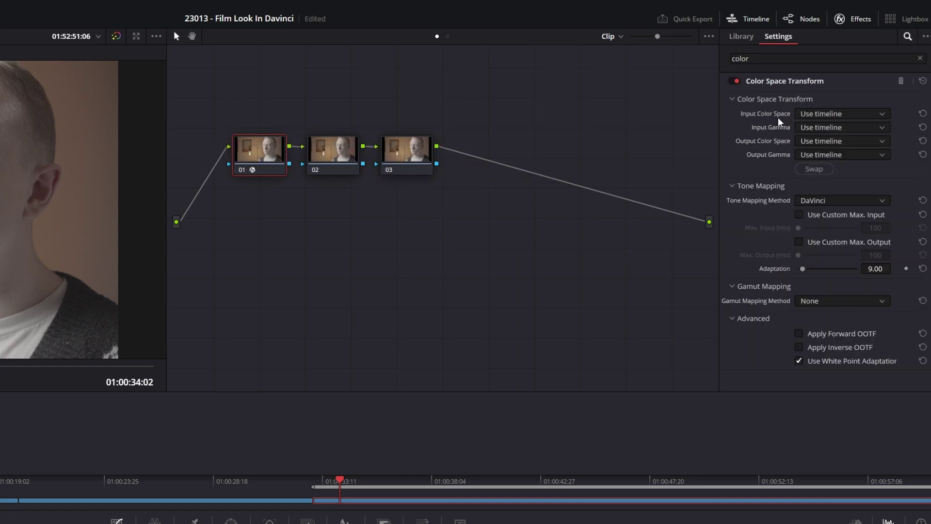
Step: Set the transform's input to Sony S-Gamut3.Cine color space and Sony S-Log3 gamma
{"action": "left_click", "coordinate": [830, 114]}
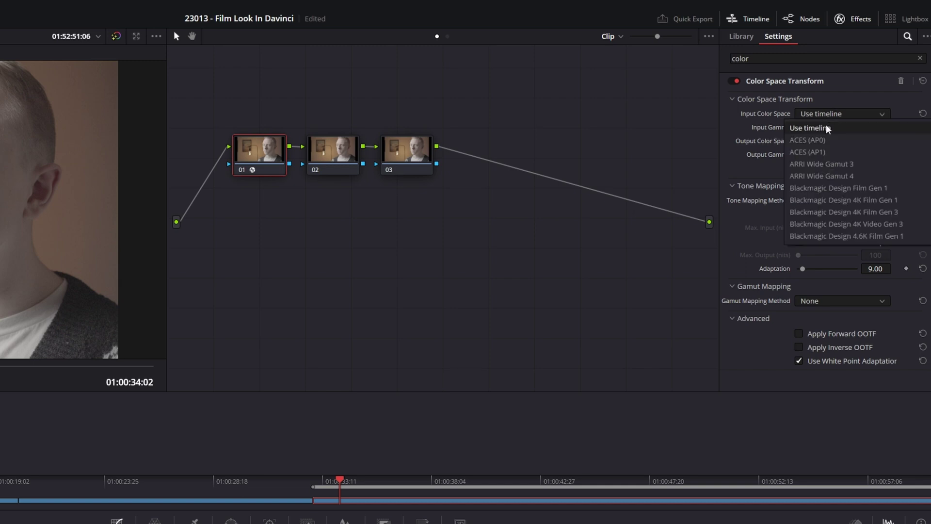
{"action": "scroll", "coordinate": [844, 199], "scroll_direction": "down", "scroll_amount": 5}
{"action": "scroll", "coordinate": [844, 199], "scroll_direction": "down", "scroll_amount": 5}
{"action": "scroll", "coordinate": [844, 199], "scroll_direction": "down", "scroll_amount": 5}
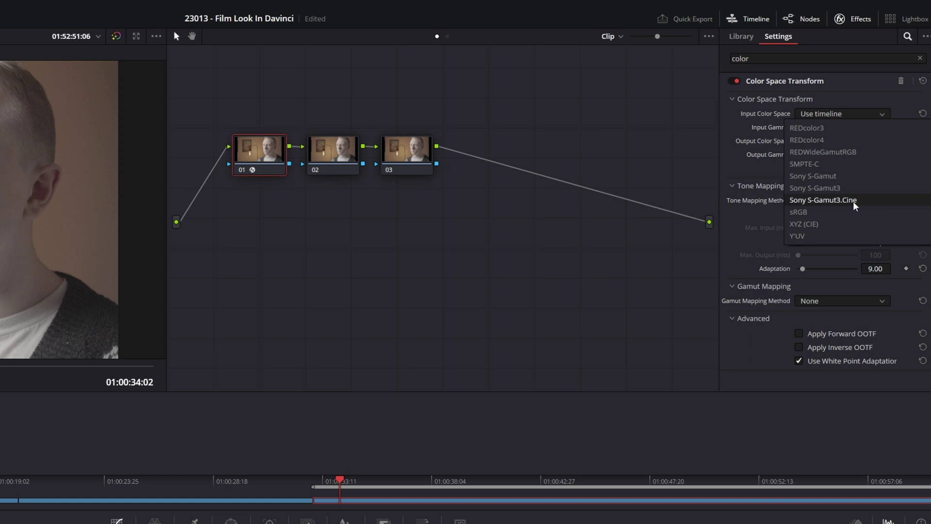
{"action": "left_click", "coordinate": [855, 206]}
{"action": "left_click", "coordinate": [849, 129]}
{"action": "scroll", "coordinate": [856, 213], "scroll_direction": "down", "scroll_amount": 5}
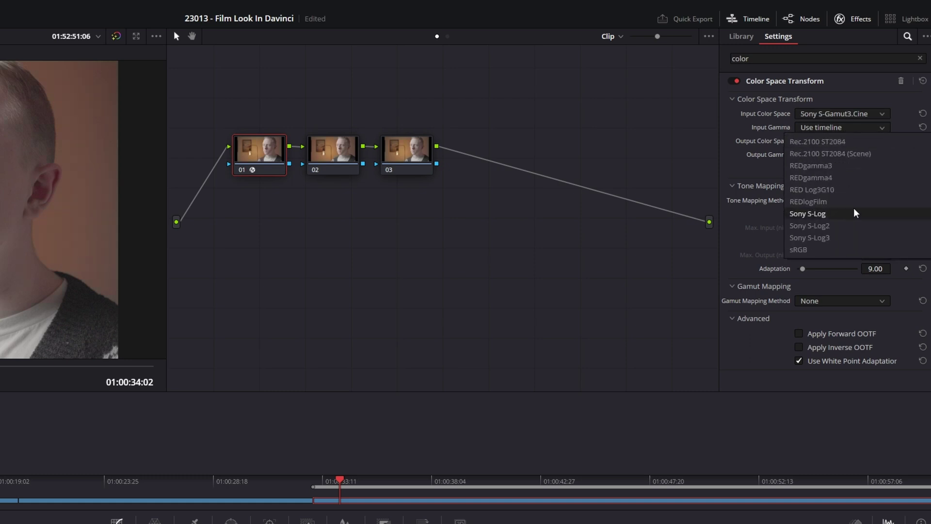
{"action": "left_click", "coordinate": [838, 239]}
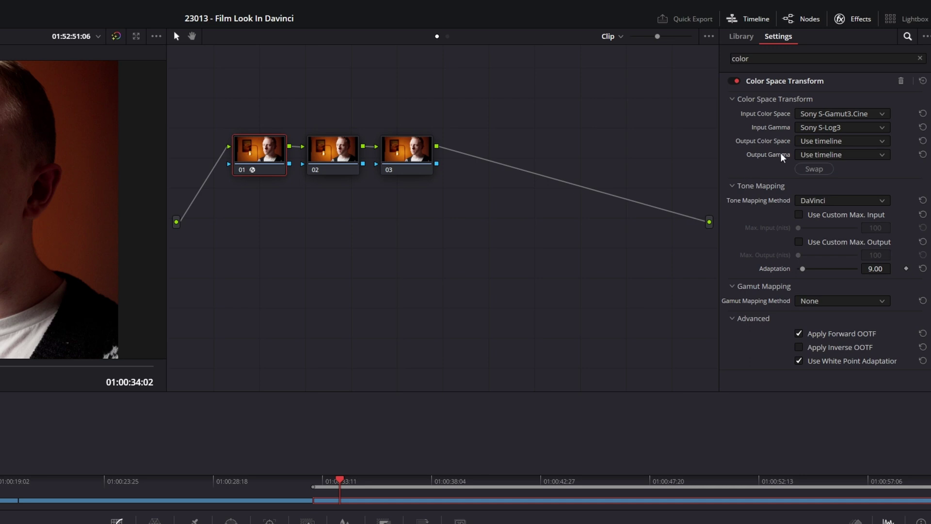
Step: Set the transform's output to DaVinci Wide Gamut color space and DaVinci Intermediate gamma
{"action": "left_click", "coordinate": [830, 142]}
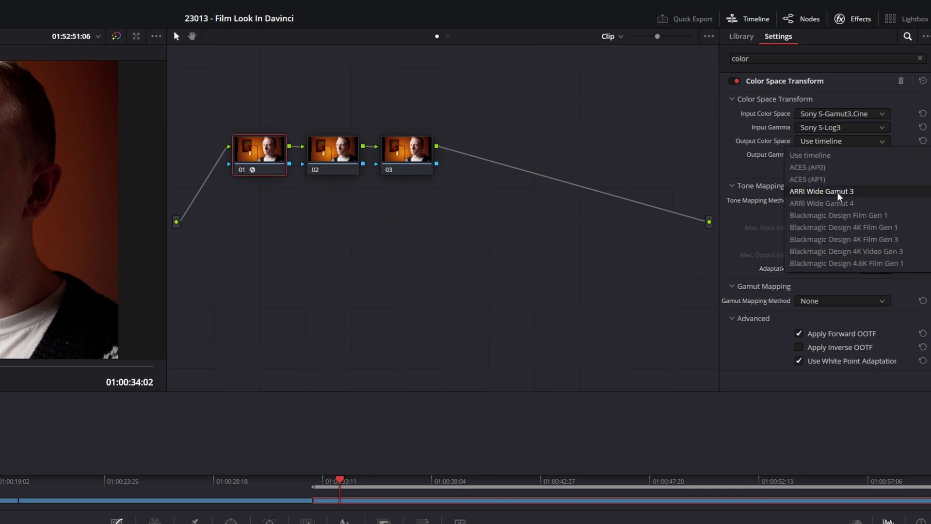
{"action": "scroll", "coordinate": [863, 219], "scroll_direction": "down", "scroll_amount": 3}
{"action": "scroll", "coordinate": [868, 223], "scroll_direction": "down", "scroll_amount": 3}
{"action": "scroll", "coordinate": [877, 231], "scroll_direction": "down", "scroll_amount": 2}
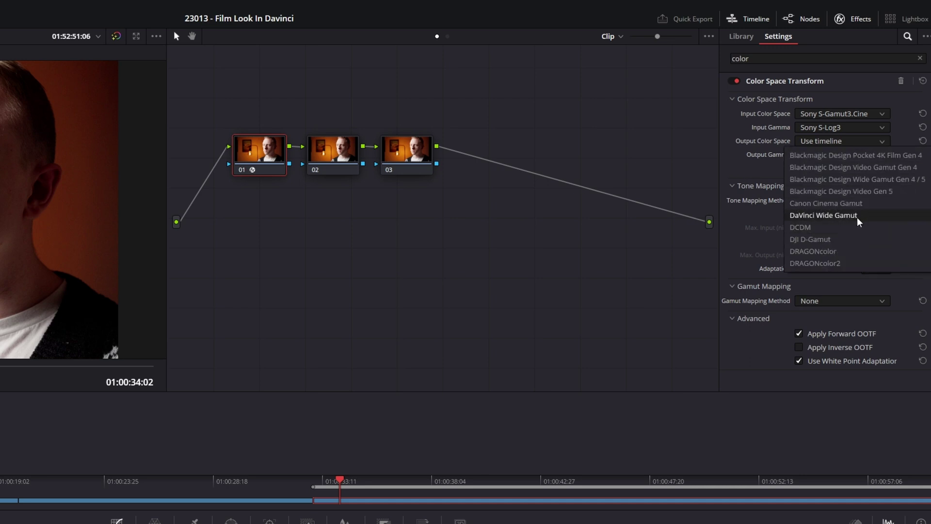
{"action": "left_click", "coordinate": [859, 222]}
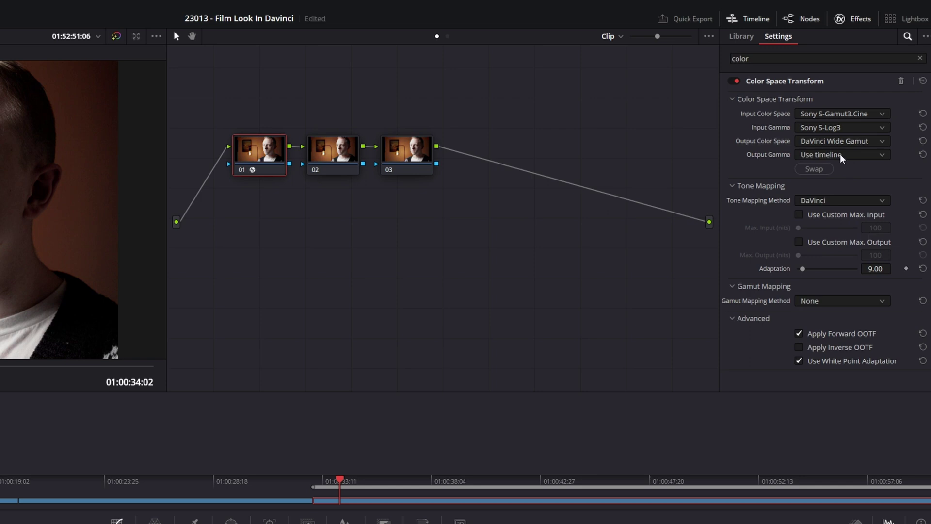
{"action": "left_click", "coordinate": [847, 156]}
{"action": "scroll", "coordinate": [853, 260], "scroll_direction": "down", "scroll_amount": 3}
{"action": "scroll", "coordinate": [855, 255], "scroll_direction": "down", "scroll_amount": 3}
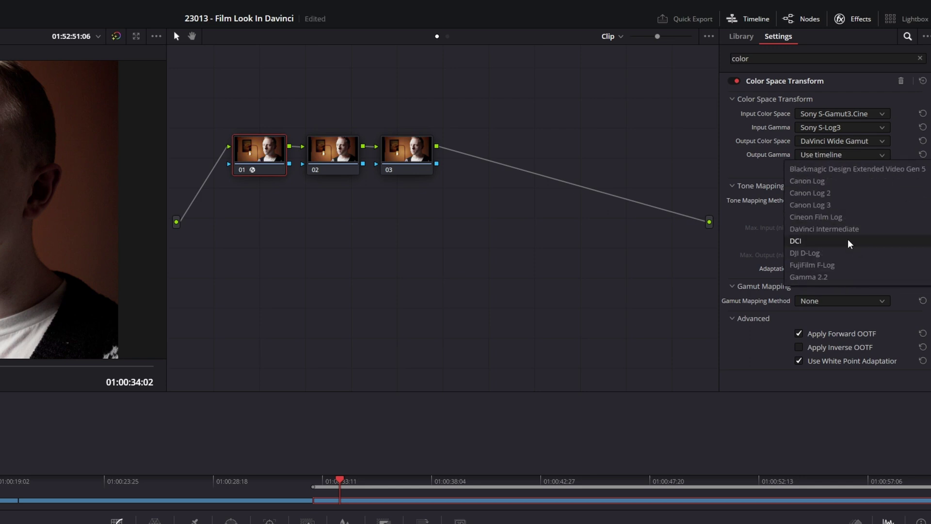
{"action": "left_click", "coordinate": [831, 232]}
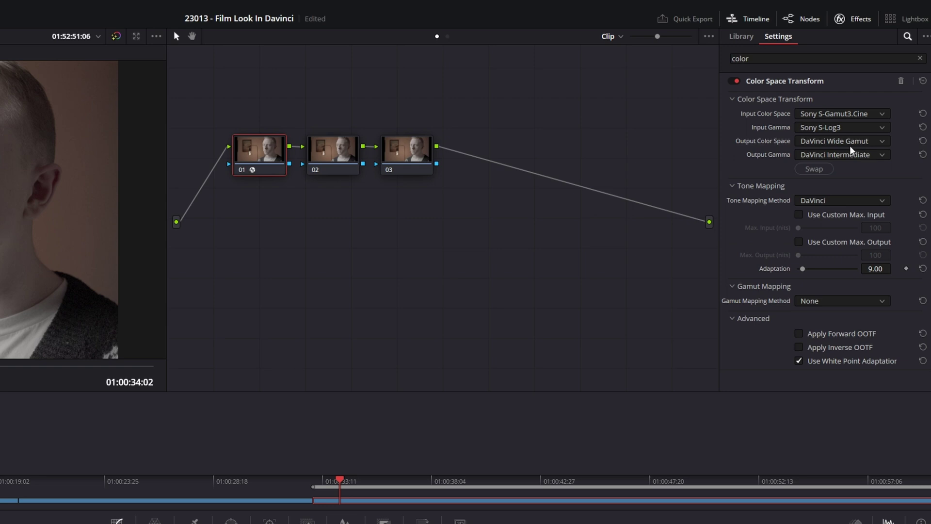
Step: Review the output color space list without changing it, then select node 02
{"action": "left_click", "coordinate": [849, 142]}
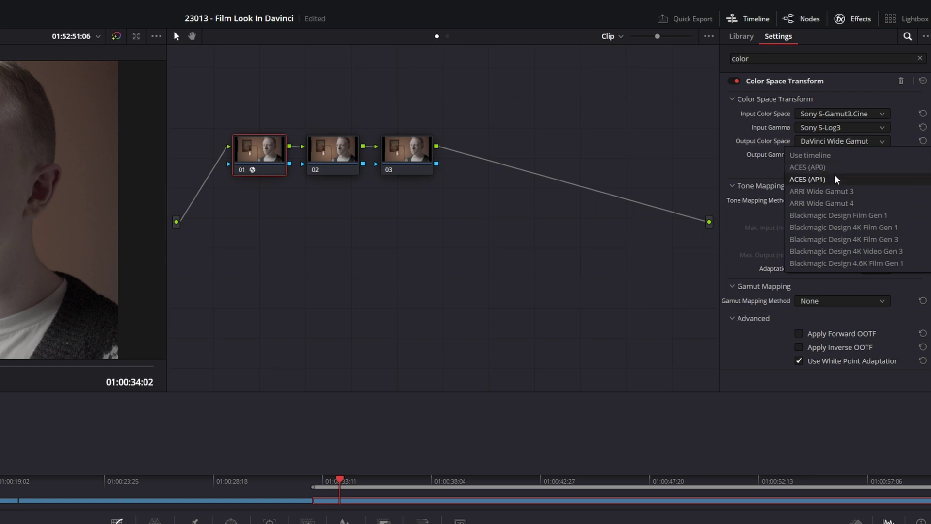
{"action": "scroll", "coordinate": [849, 208], "scroll_direction": "down", "scroll_amount": 5}
{"action": "scroll", "coordinate": [849, 214], "scroll_direction": "down", "scroll_amount": 5}
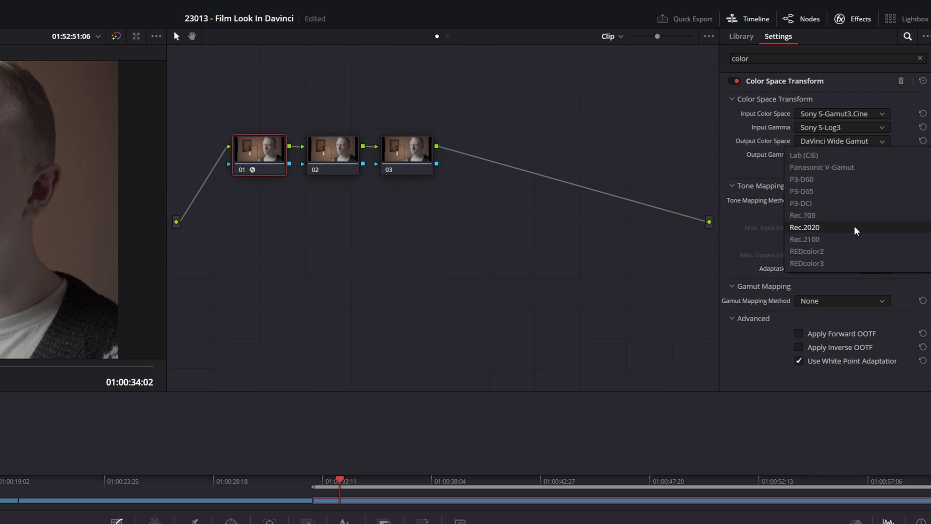
{"action": "scroll", "coordinate": [856, 228], "scroll_direction": "down", "scroll_amount": 5}
{"action": "scroll", "coordinate": [863, 241], "scroll_direction": "down", "scroll_amount": 2}
{"action": "scroll", "coordinate": [854, 226], "scroll_direction": "up", "scroll_amount": 2}
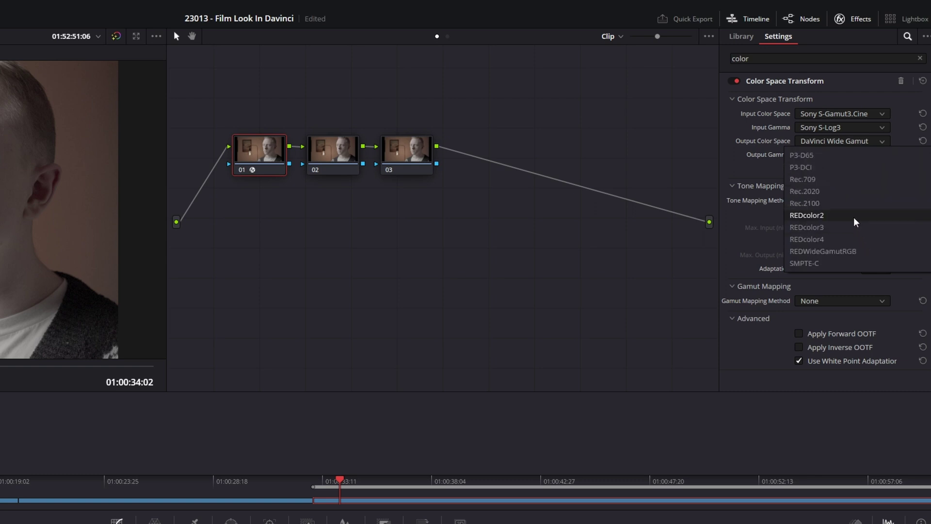
{"action": "scroll", "coordinate": [839, 211], "scroll_direction": "up", "scroll_amount": 2}
{"action": "scroll", "coordinate": [830, 189], "scroll_direction": "up", "scroll_amount": 2}
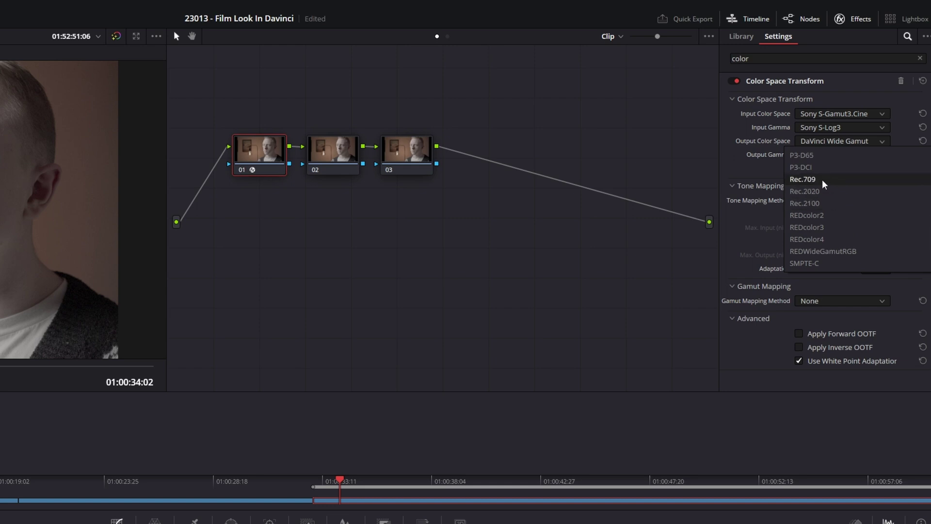
{"action": "left_click", "coordinate": [613, 243]}
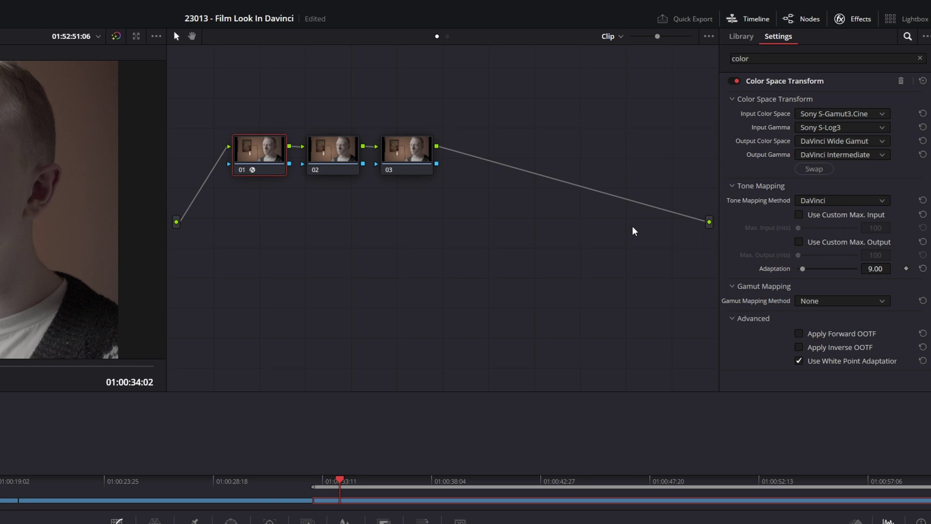
{"action": "left_click", "coordinate": [333, 146]}
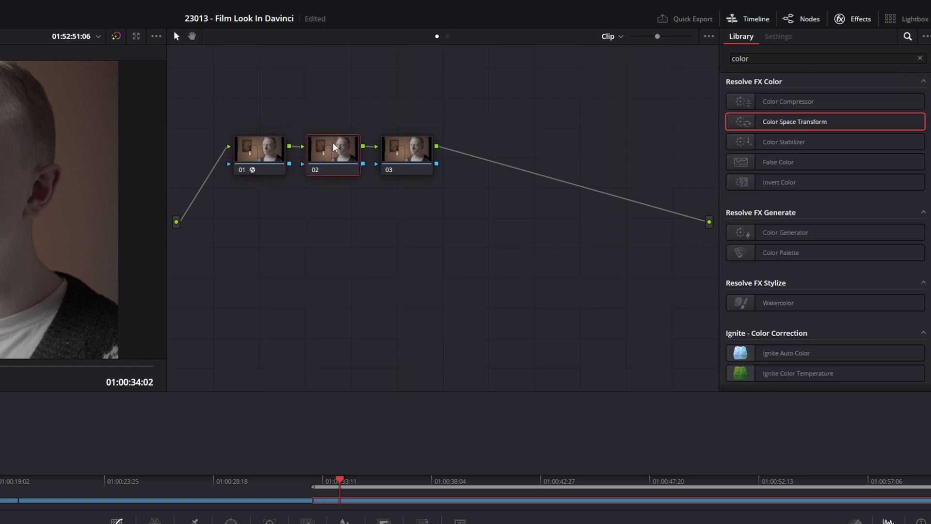
Step: Apply a Color Space Transform to node 03, after checking node 01's transform settings
{"action": "left_click", "coordinate": [406, 160]}
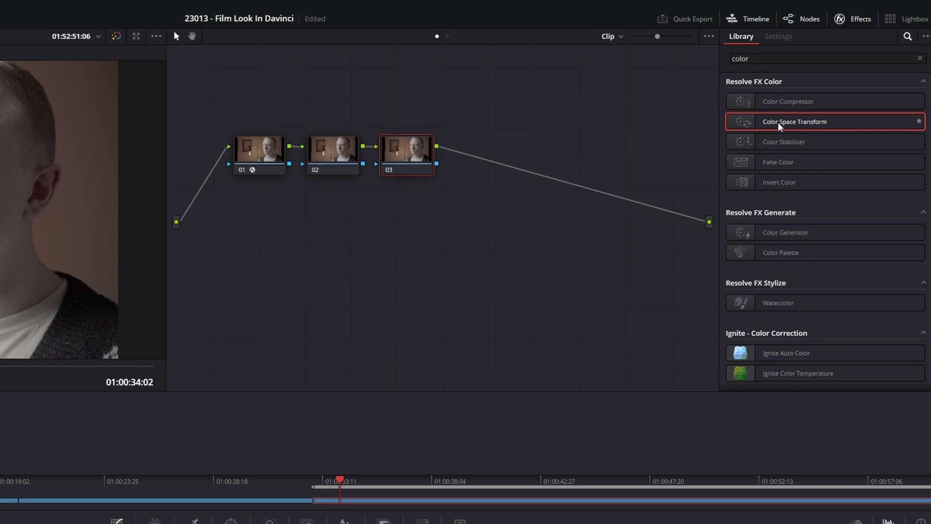
{"action": "left_click_drag", "start_coordinate": [794, 127], "coordinate": [404, 159]}
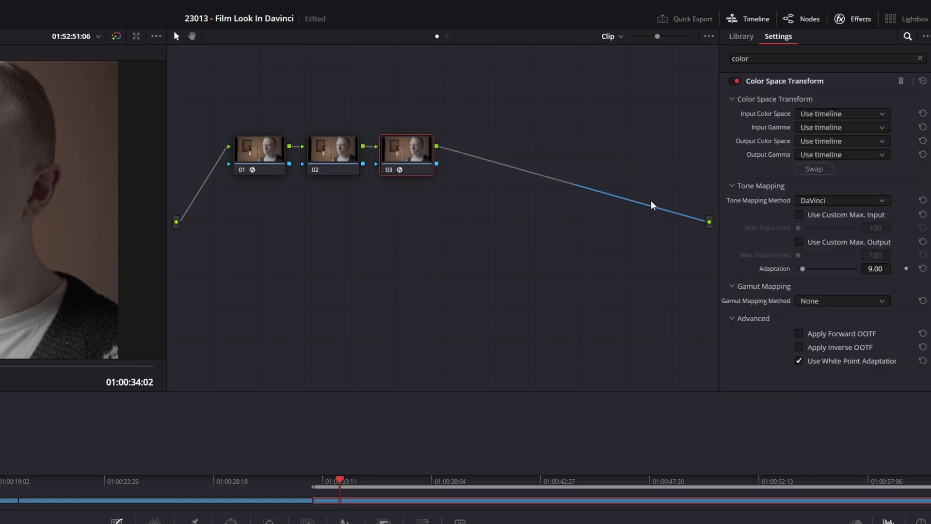
{"action": "left_click", "coordinate": [267, 156]}
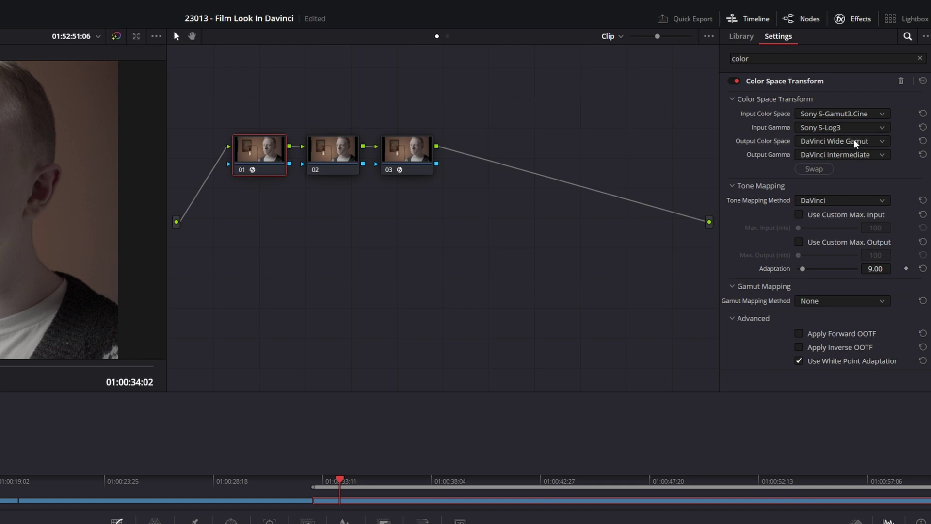
{"action": "left_click", "coordinate": [409, 156]}
Step: Set node 03's input to DaVinci Wide Gamut color space and DaVinci Intermediate gamma
{"action": "left_click", "coordinate": [830, 115]}
{"action": "scroll", "coordinate": [854, 194], "scroll_direction": "down", "scroll_amount": 2}
{"action": "scroll", "coordinate": [854, 194], "scroll_direction": "down", "scroll_amount": 2}
{"action": "scroll", "coordinate": [862, 208], "scroll_direction": "down", "scroll_amount": 2}
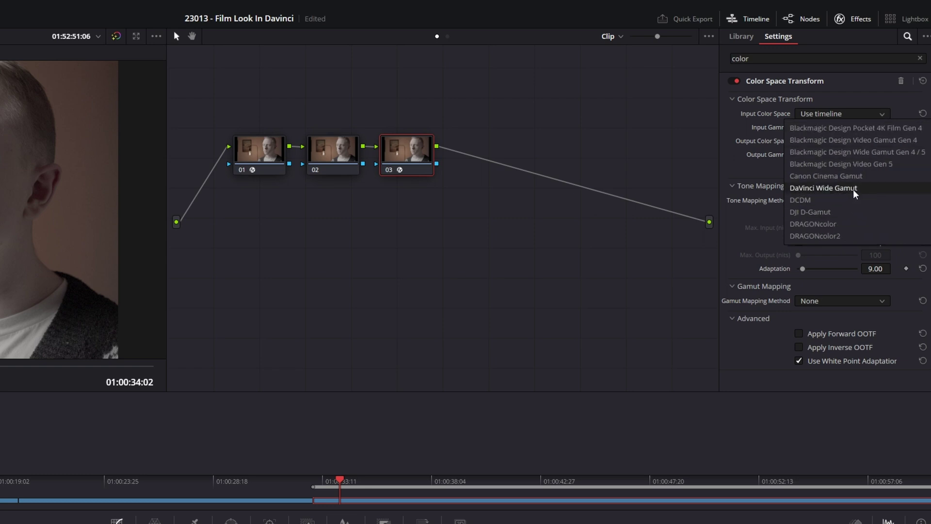
{"action": "left_click", "coordinate": [855, 193]}
{"action": "left_click", "coordinate": [859, 129]}
{"action": "scroll", "coordinate": [862, 206], "scroll_direction": "down", "scroll_amount": 2}
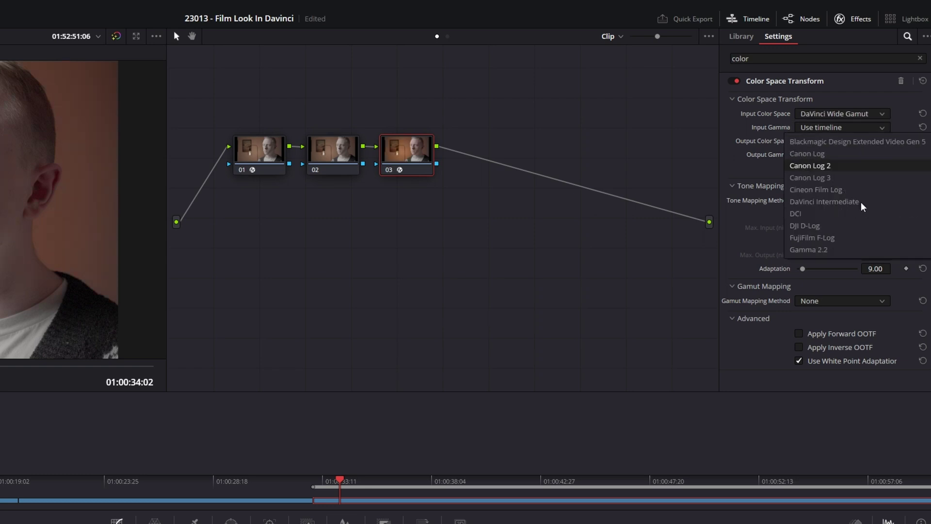
{"action": "left_click", "coordinate": [858, 202]}
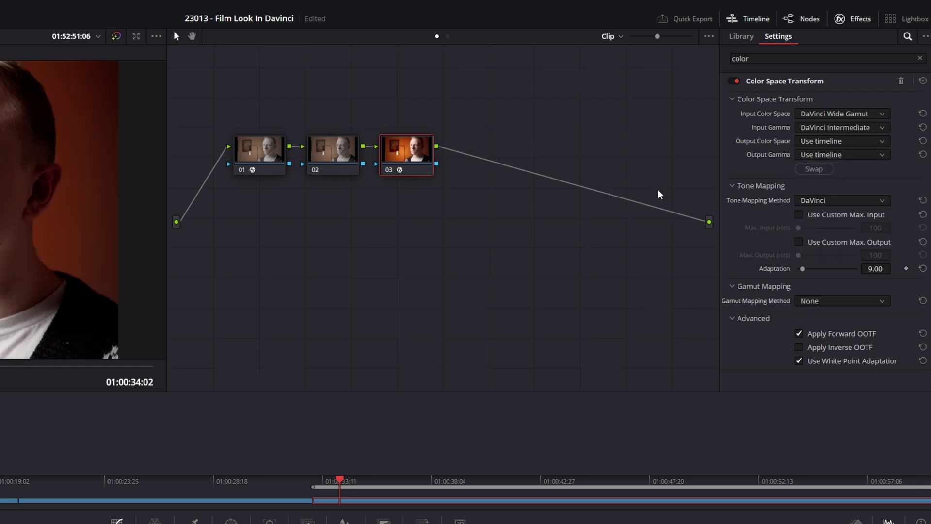
Step: Set node 03's output to Rec.709 color space and Cineon Film Log gamma
{"action": "left_click", "coordinate": [850, 142]}
{"action": "scroll", "coordinate": [868, 219], "scroll_direction": "down", "scroll_amount": 3}
{"action": "scroll", "coordinate": [869, 227], "scroll_direction": "down", "scroll_amount": 3}
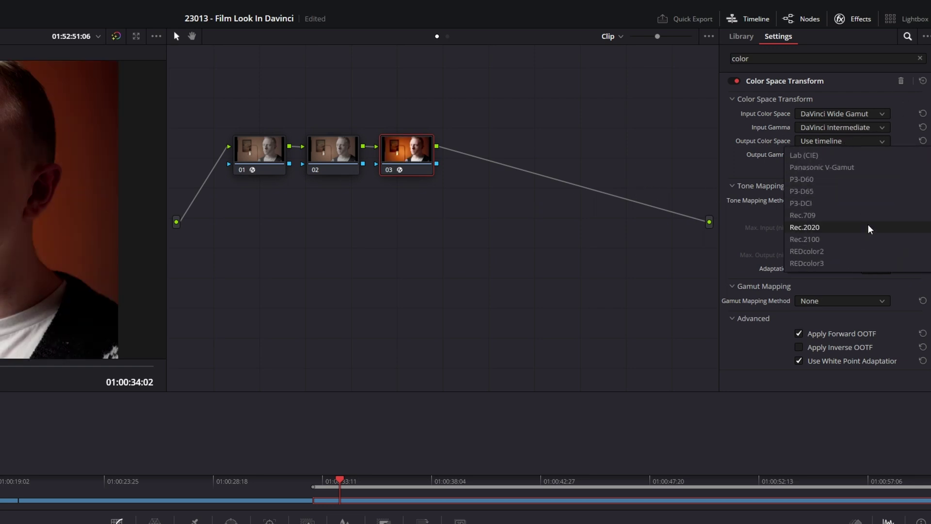
{"action": "left_click", "coordinate": [855, 216]}
{"action": "left_click", "coordinate": [846, 154]}
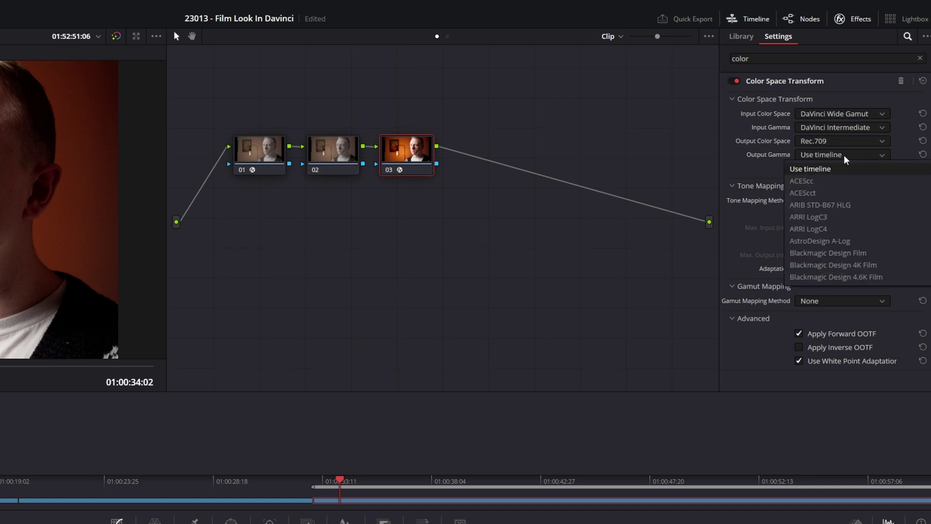
{"action": "scroll", "coordinate": [850, 241], "scroll_direction": "down", "scroll_amount": 5}
{"action": "scroll", "coordinate": [850, 242], "scroll_direction": "down", "scroll_amount": 2}
{"action": "scroll", "coordinate": [850, 241], "scroll_direction": "down", "scroll_amount": 3}
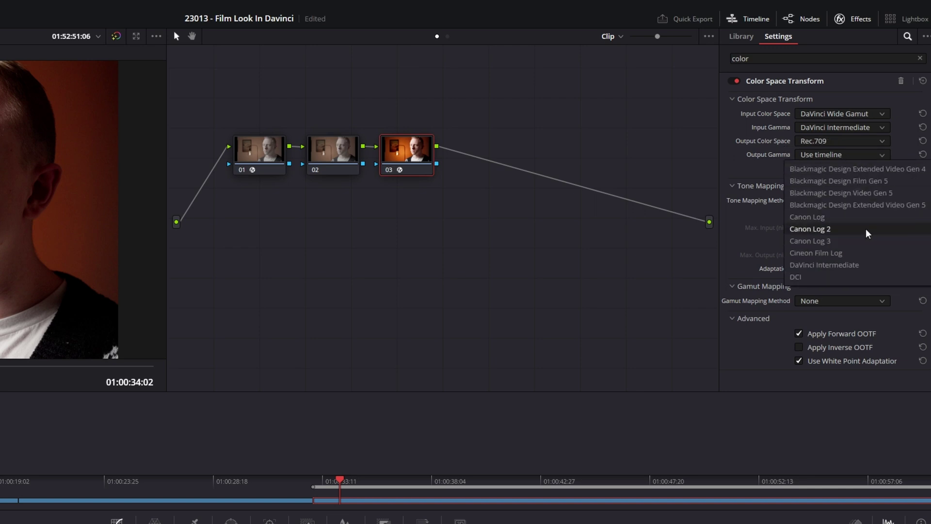
{"action": "left_click", "coordinate": [849, 254]}
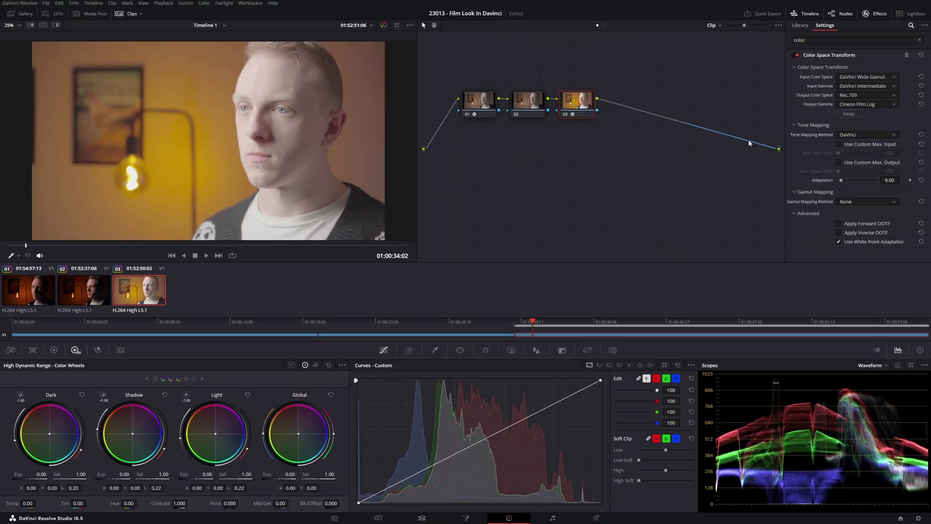
Step: Add node 04 after node 03 and apply the Rec709 Kodak 2383 D60 LUT
{"action": "key", "text": "alt+s"}
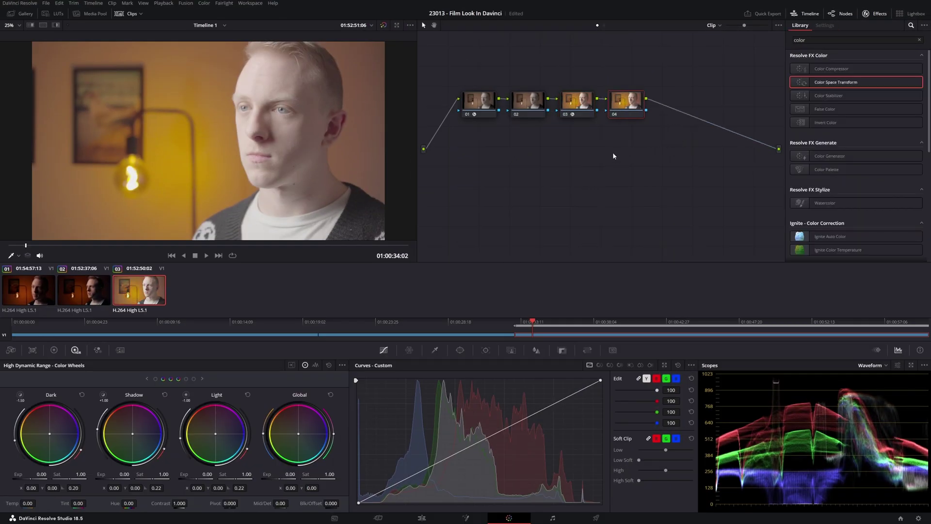
{"action": "left_click", "coordinate": [54, 15]}
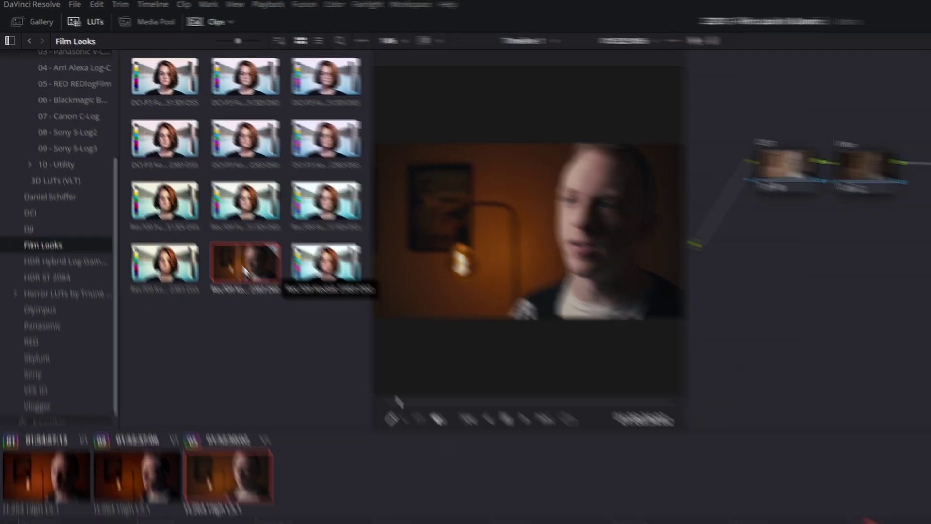
{"action": "left_click_drag", "start_coordinate": [248, 305], "coordinate": [708, 113]}
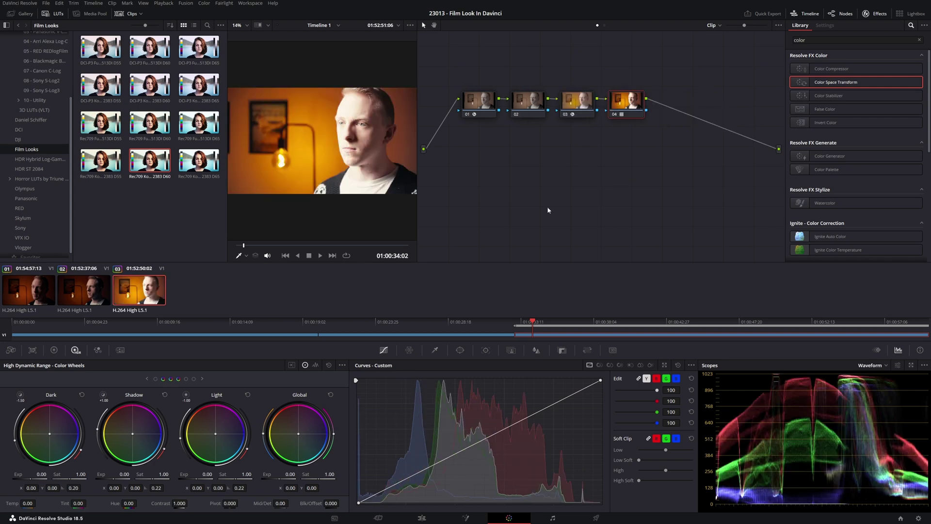
Step: Lower node 02's global exposure to -1.41, compare with node 04 bypassed, and close the LUT library
{"action": "left_click", "coordinate": [531, 112]}
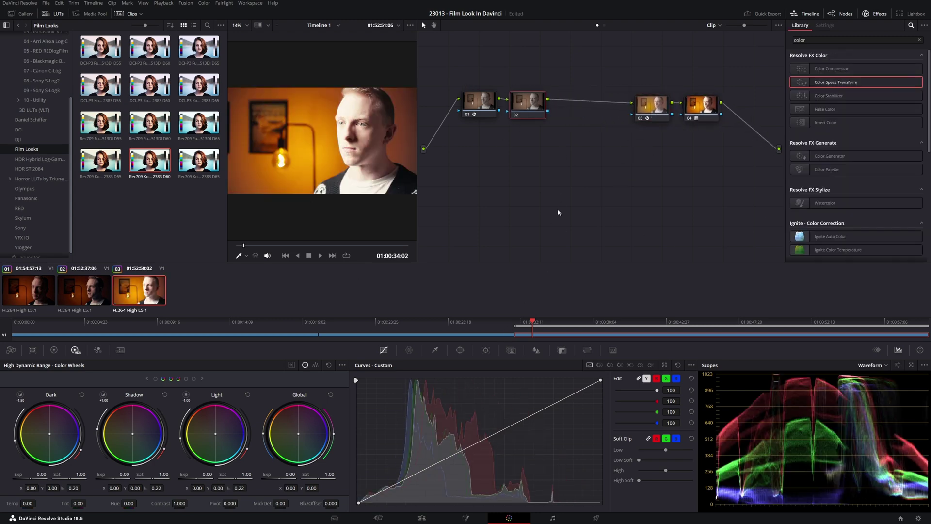
{"action": "left_click_drag", "start_coordinate": [290, 475], "coordinate": [256, 475]}
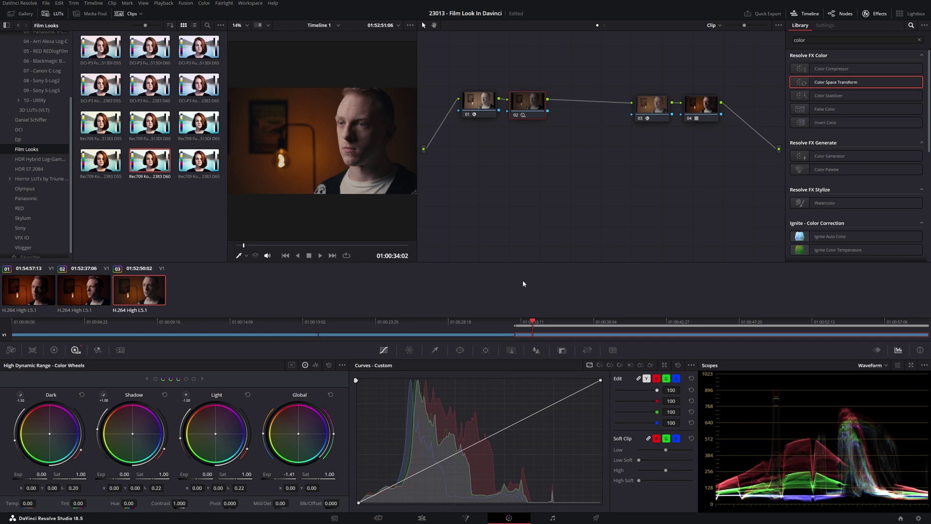
{"action": "left_click", "coordinate": [690, 119]}
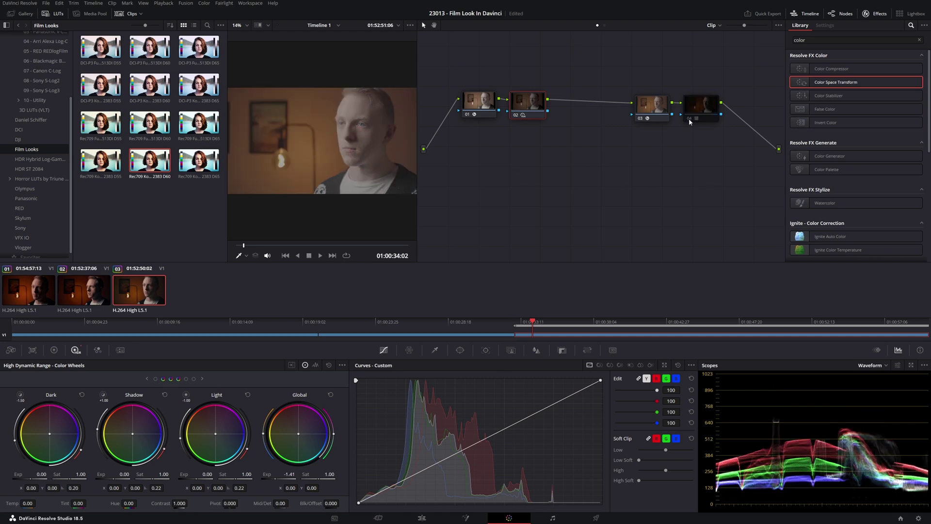
{"action": "left_click", "coordinate": [690, 120]}
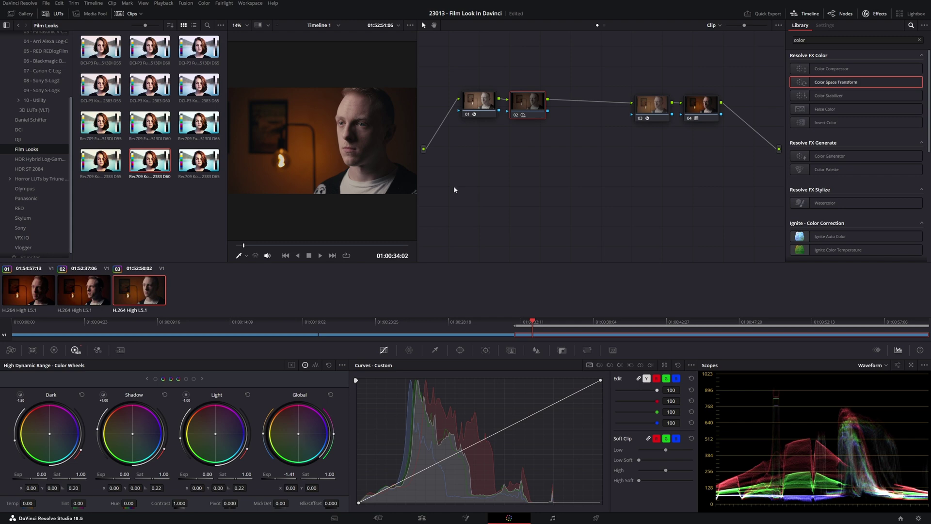
{"action": "left_click", "coordinate": [55, 14]}
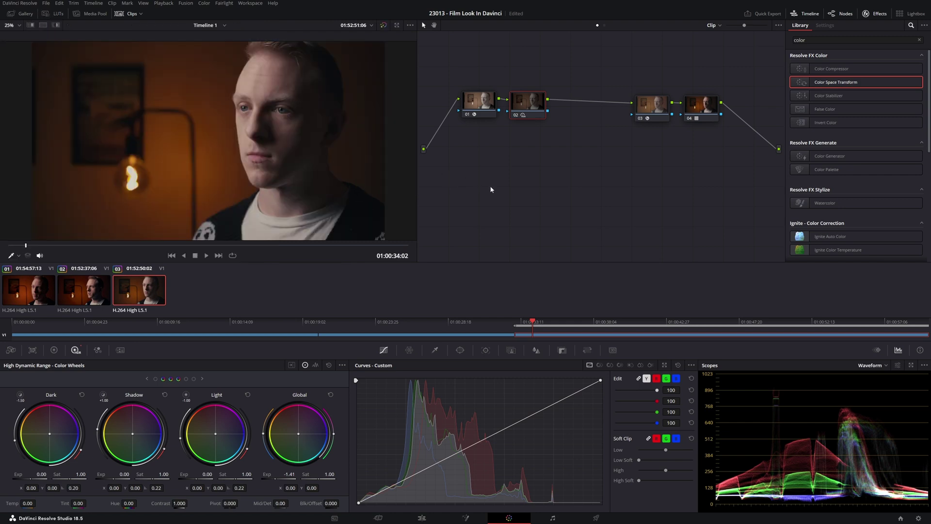
Step: Use Node Label to name the nodes CST, Exp, CST and 2383, starting with node 01
{"action": "right_click", "coordinate": [480, 107]}
{"action": "left_click", "coordinate": [515, 123]}
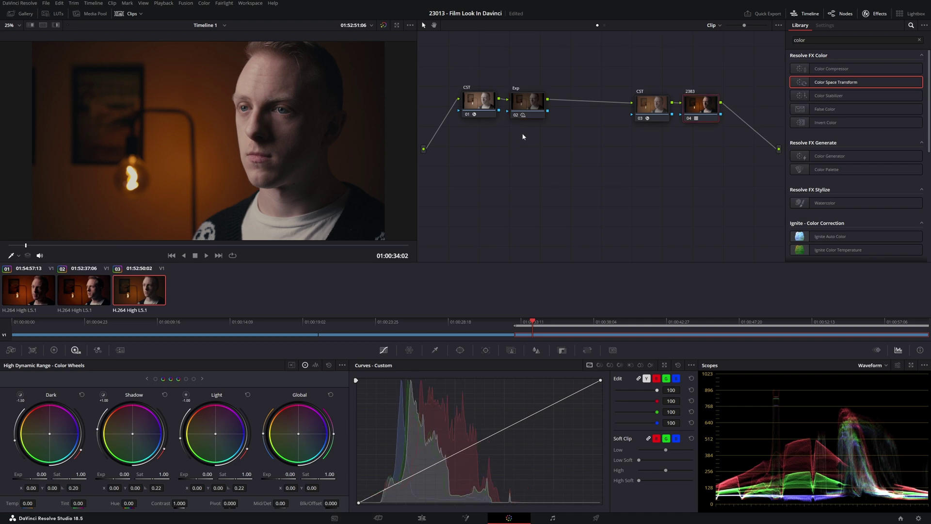
{"action": "left_click", "coordinate": [528, 102]}
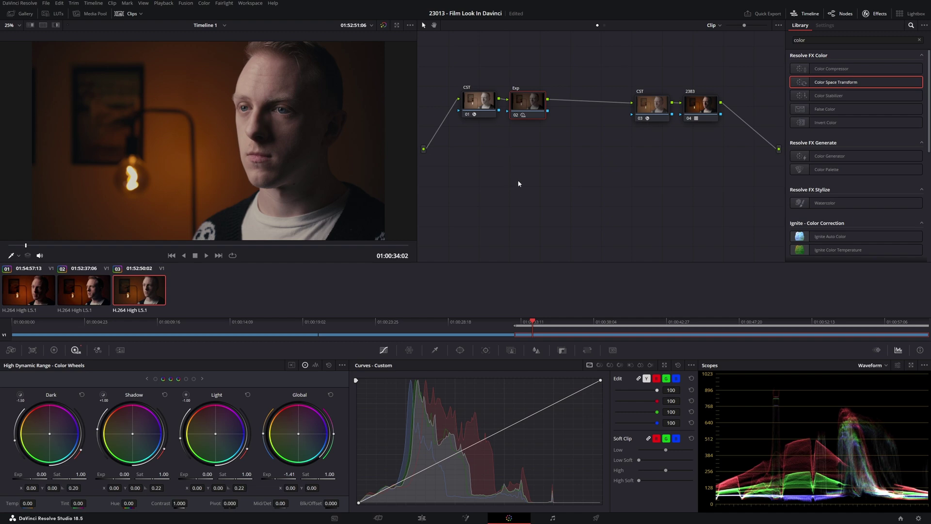
Step: Add a node after Exp, save, and apply the 01 - Standard 'A Beautiful Day in the Neighborhood' LUT
{"action": "key", "text": "alt+s"}
{"action": "key", "text": "ctrl+s"}
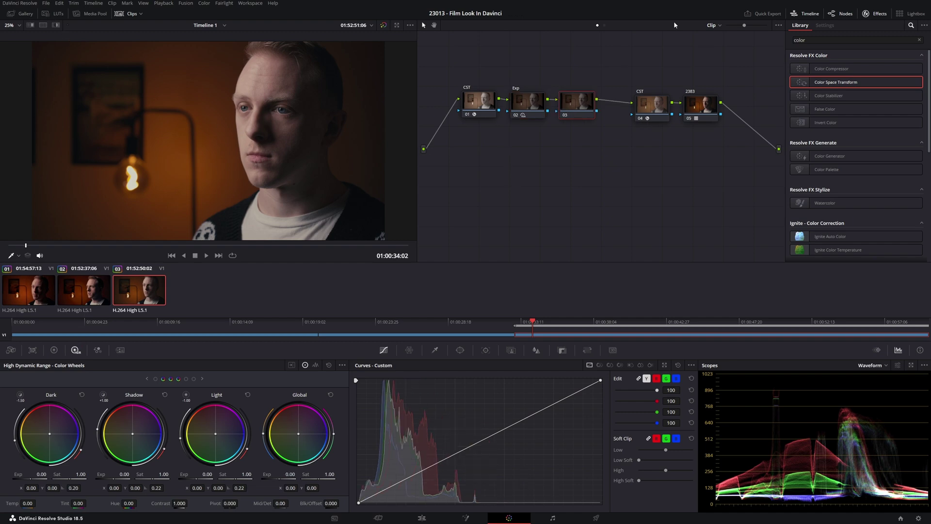
{"action": "left_click", "coordinate": [54, 14]}
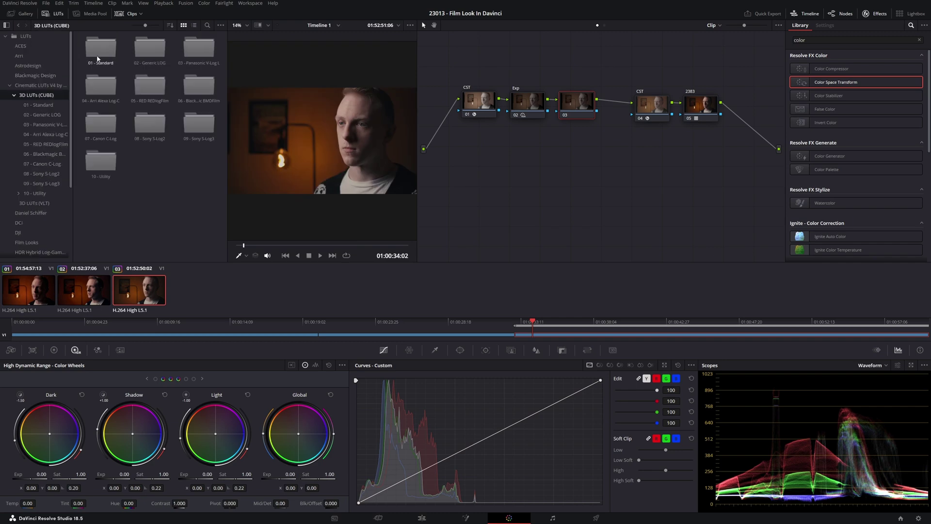
{"action": "double_click", "coordinate": [100, 51]}
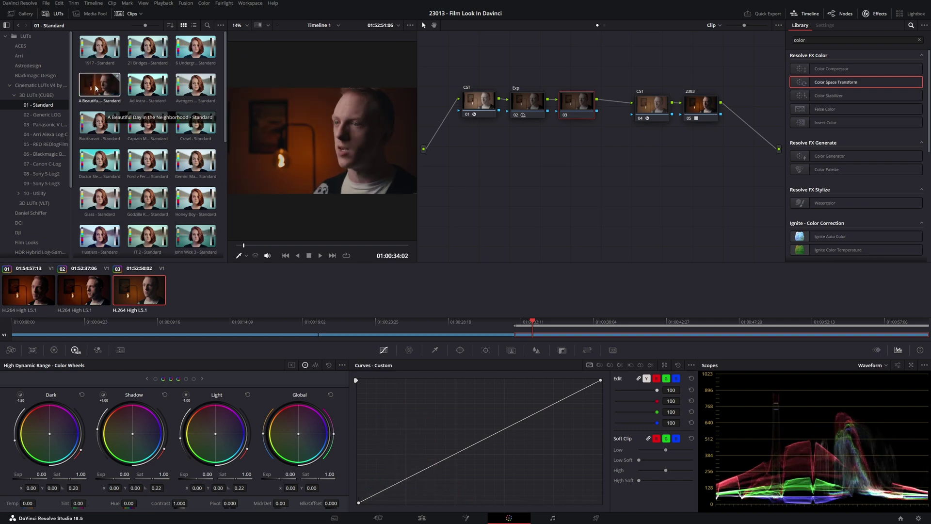
{"action": "left_click_drag", "start_coordinate": [96, 87], "coordinate": [578, 101]}
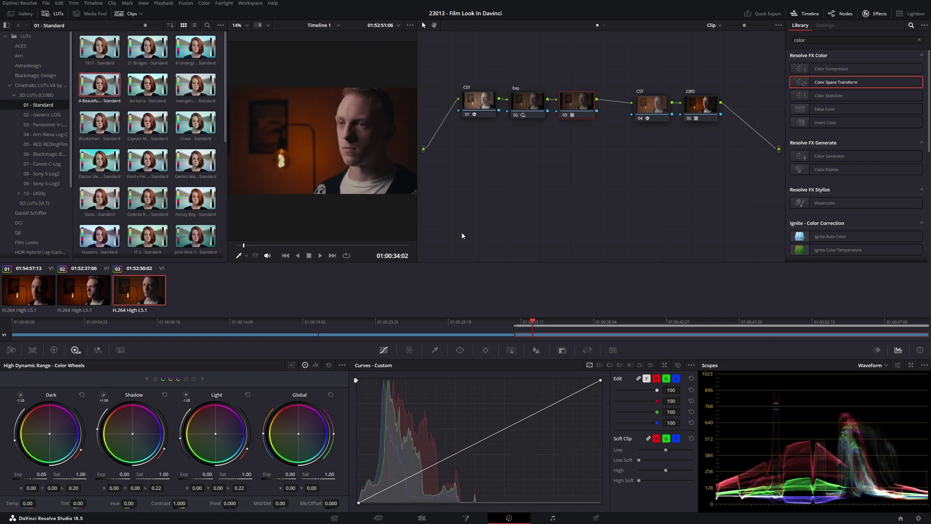
{"action": "left_click", "coordinate": [55, 13]}
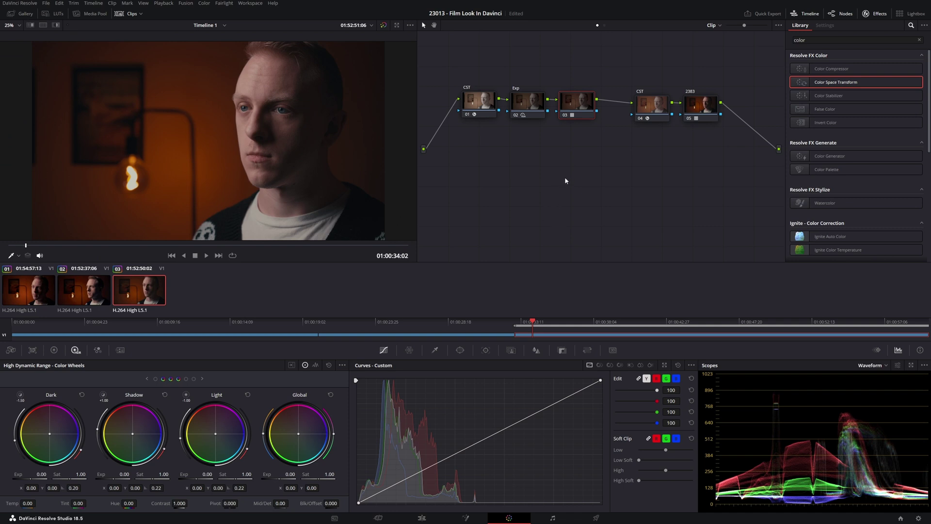
Step: Add node 04 and move it into line with the main chain
{"action": "key", "text": "alt+s"}
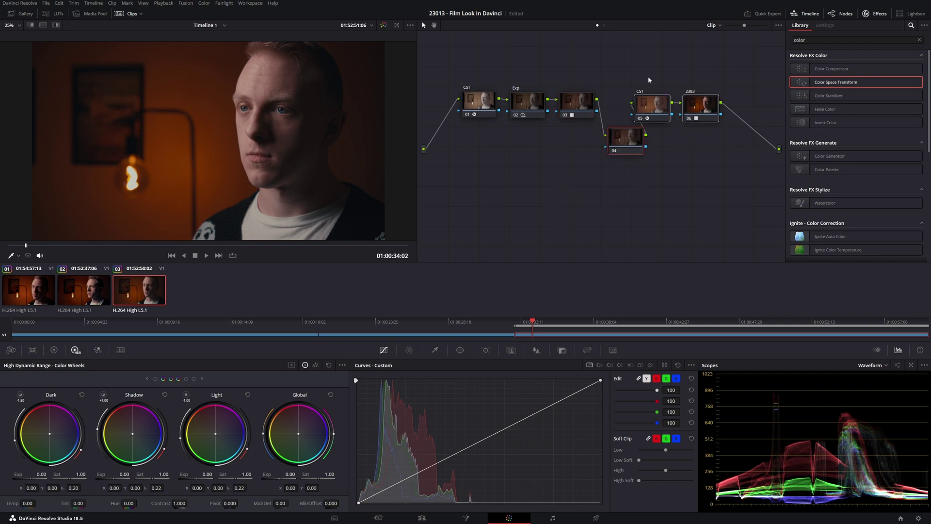
{"action": "left_click", "coordinate": [653, 105]}
{"action": "left_click_drag", "start_coordinate": [625, 139], "coordinate": [630, 103]}
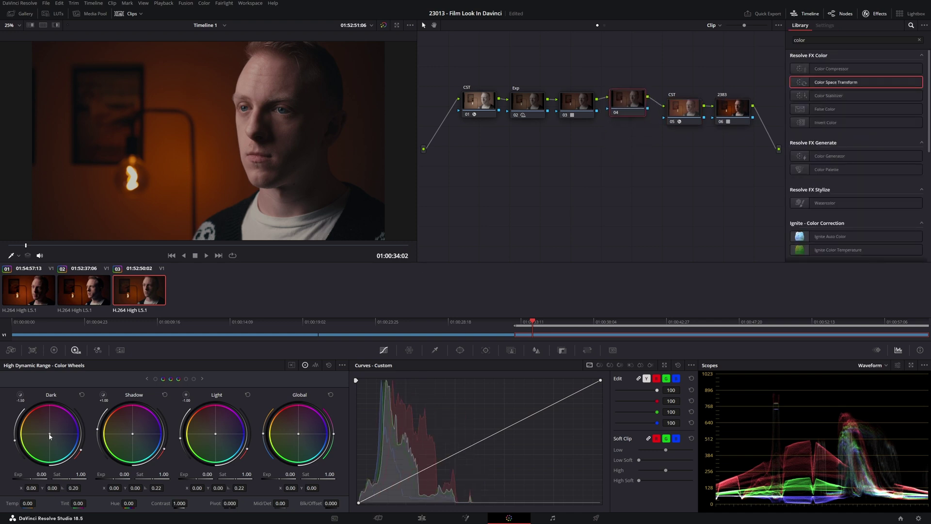
Step: Shift node 04's shadow colour balance and compare it bypassed, then select the 2383 node
{"action": "left_click_drag", "start_coordinate": [49, 433], "coordinate": [51, 435]}
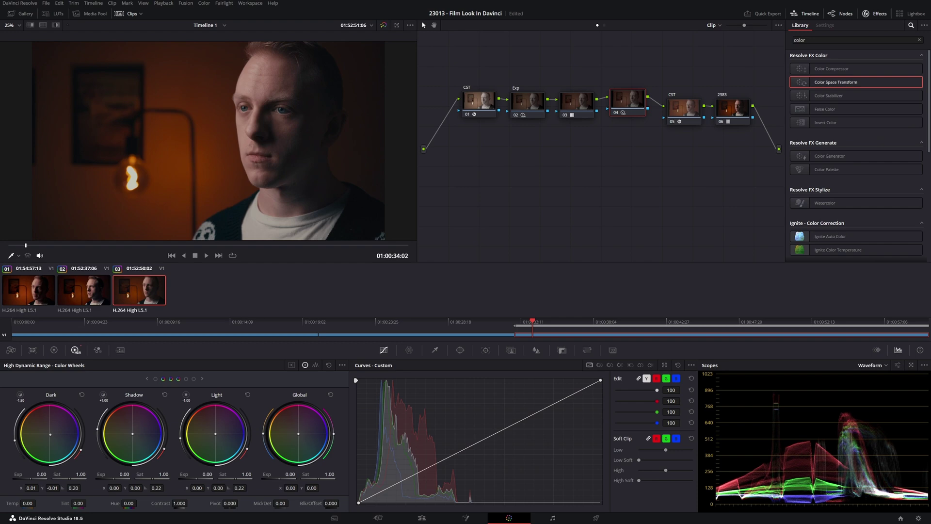
{"action": "left_click_drag", "start_coordinate": [51, 435], "coordinate": [51, 435]}
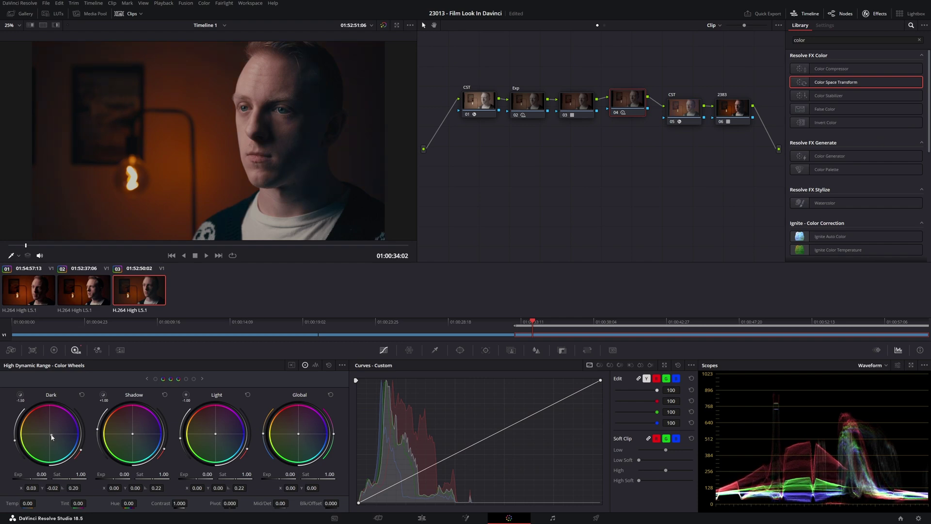
{"action": "left_click", "coordinate": [616, 114]}
{"action": "left_click", "coordinate": [616, 114]}
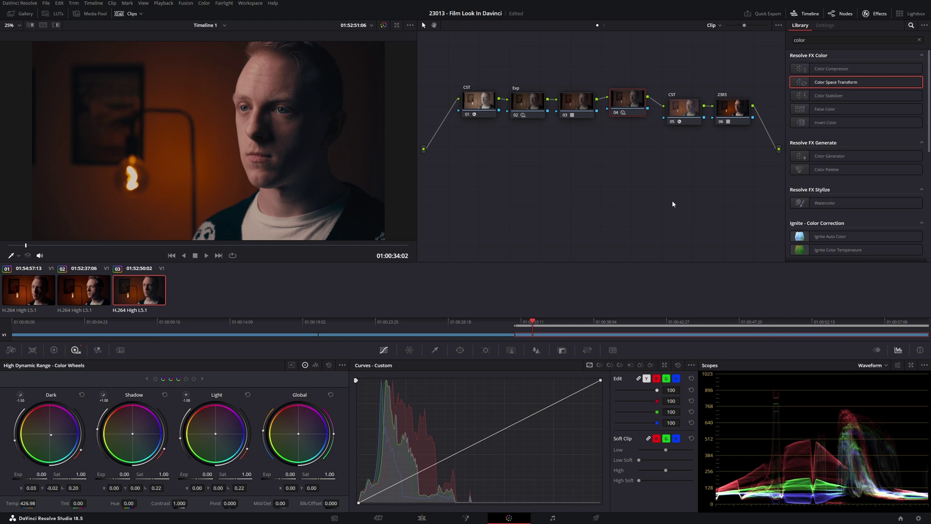
{"action": "left_click", "coordinate": [733, 106]}
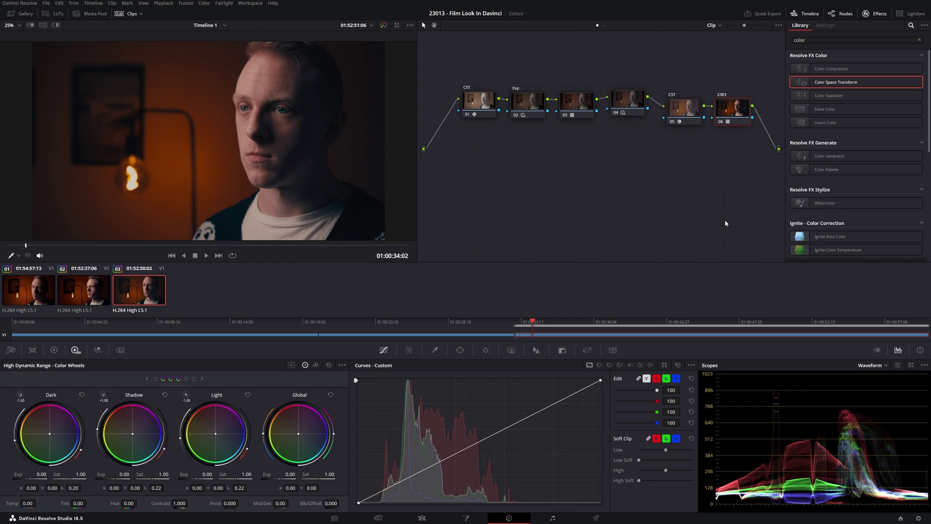
Step: Add node 07 below the main chain and apply the Halation effect to it
{"action": "key", "text": "alt+s"}
{"action": "left_click_drag", "start_coordinate": [458, 151], "coordinate": [634, 156]}
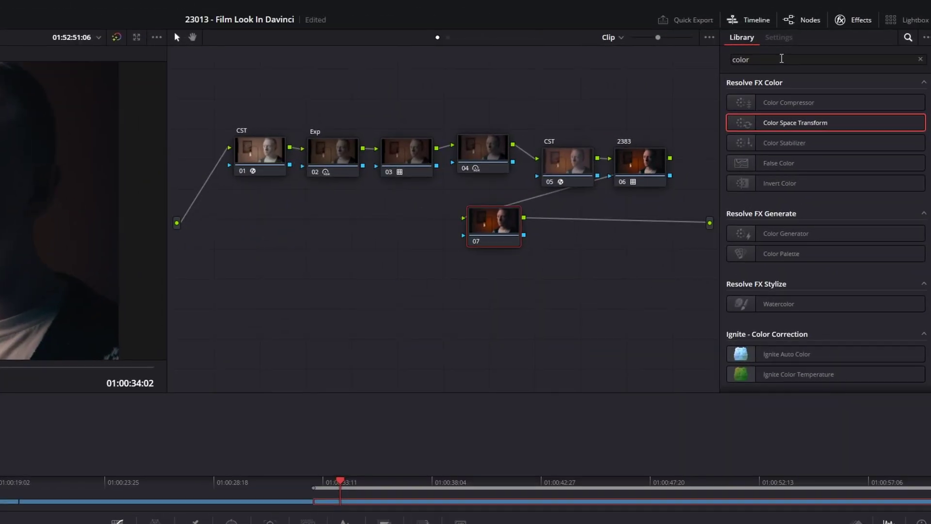
{"action": "double_click", "coordinate": [781, 59]}
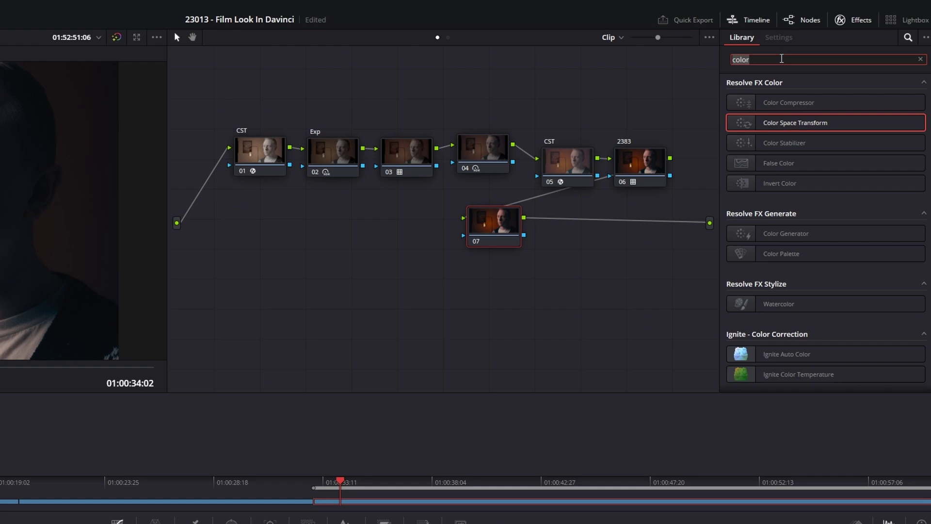
{"action": "type", "text": "hal"}
{"action": "left_click_drag", "start_coordinate": [776, 103], "coordinate": [461, 252]}
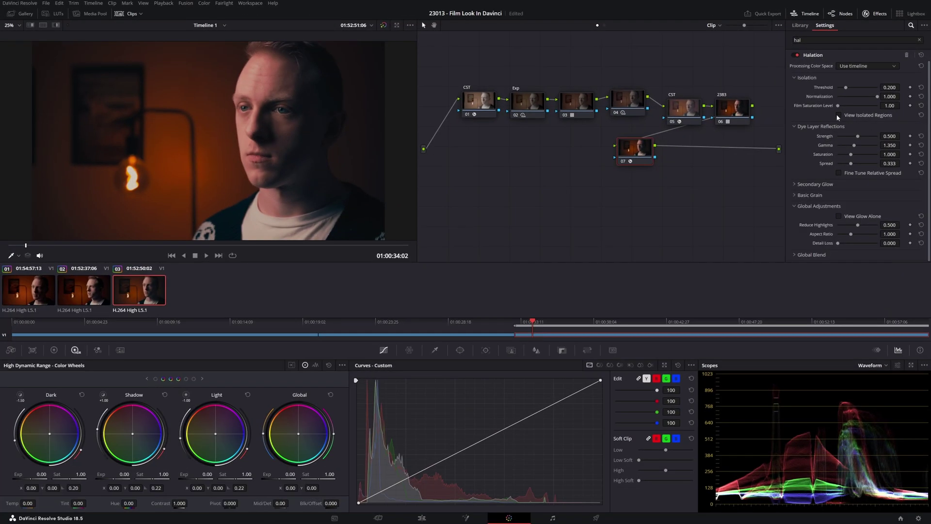
{"action": "left_click", "coordinate": [797, 56]}
Step: Raise the halation threshold to about 0.376 using isolated regions, and compare it on and off
{"action": "left_click", "coordinate": [840, 115]}
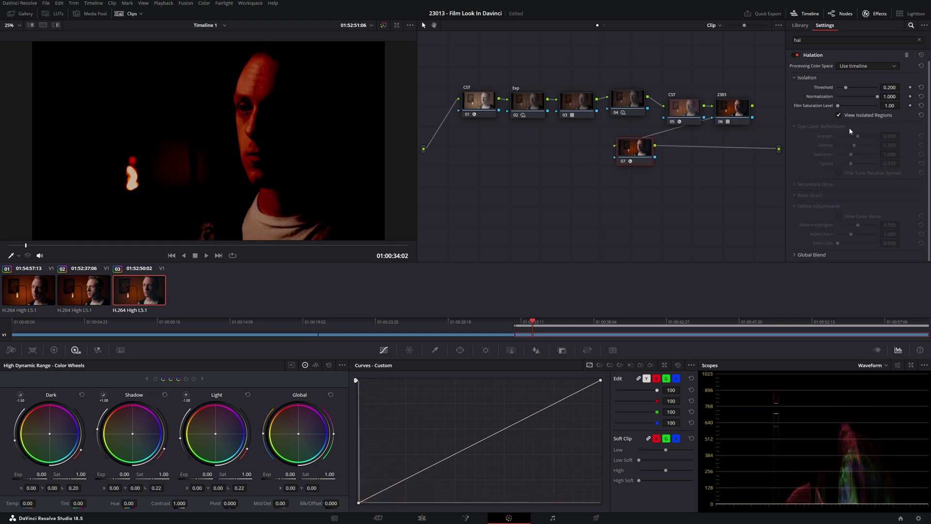
{"action": "left_click_drag", "start_coordinate": [846, 89], "coordinate": [854, 88]}
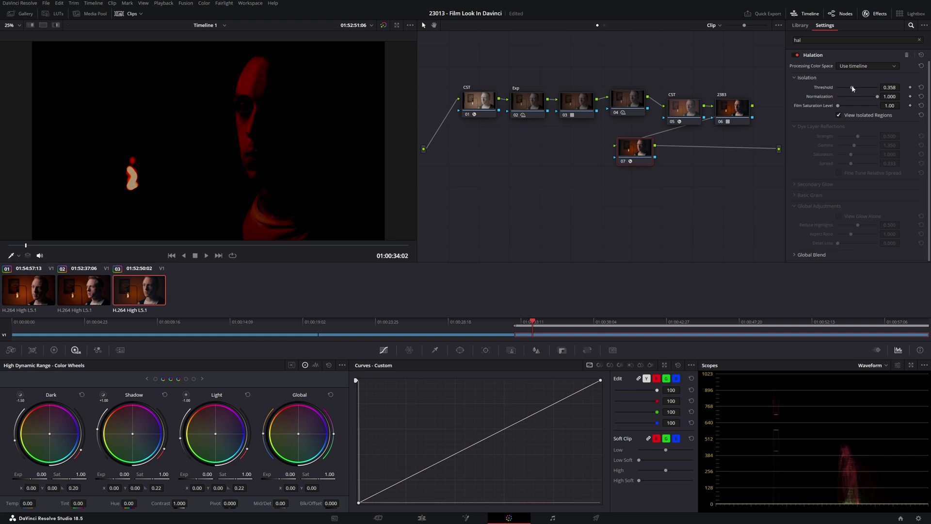
{"action": "left_click_drag", "start_coordinate": [853, 88], "coordinate": [853, 89]}
{"action": "left_click", "coordinate": [839, 115]}
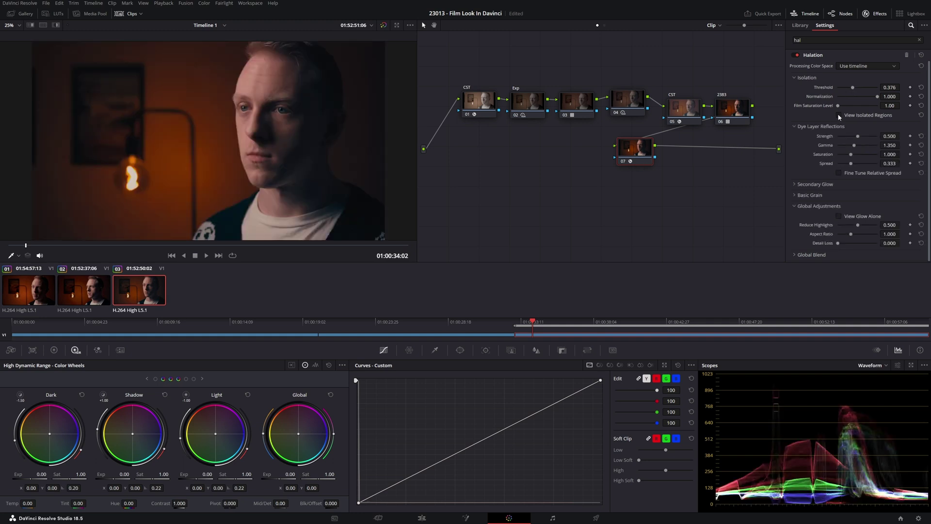
{"action": "left_click", "coordinate": [798, 57]}
{"action": "left_click", "coordinate": [798, 56]}
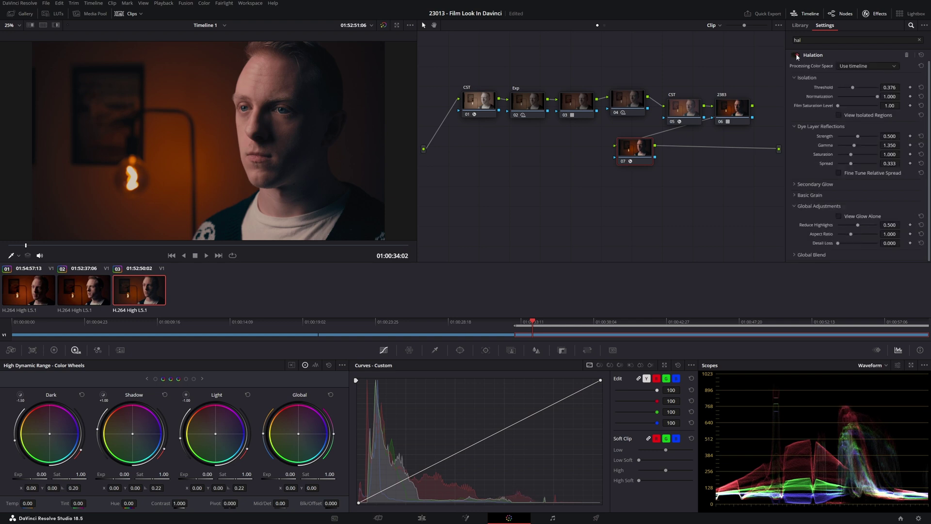
{"action": "left_click", "coordinate": [796, 55]}
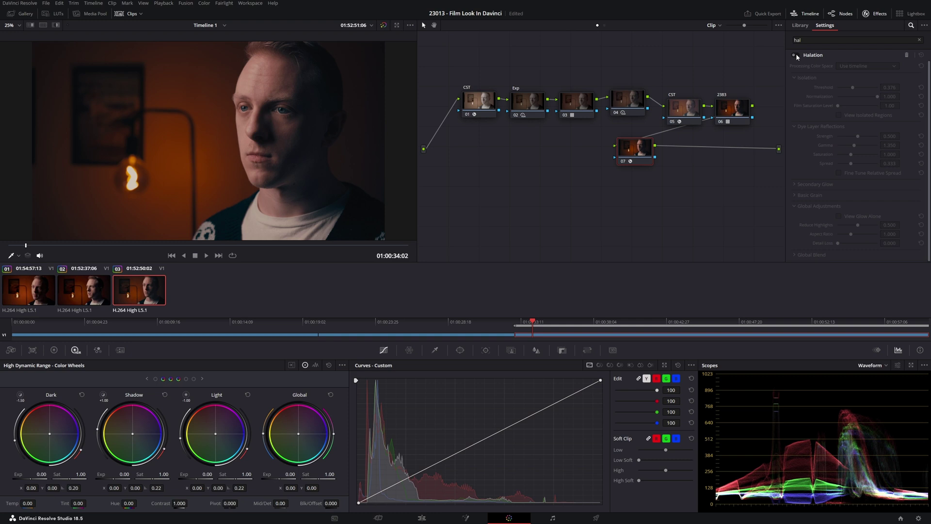
{"action": "left_click", "coordinate": [796, 55]}
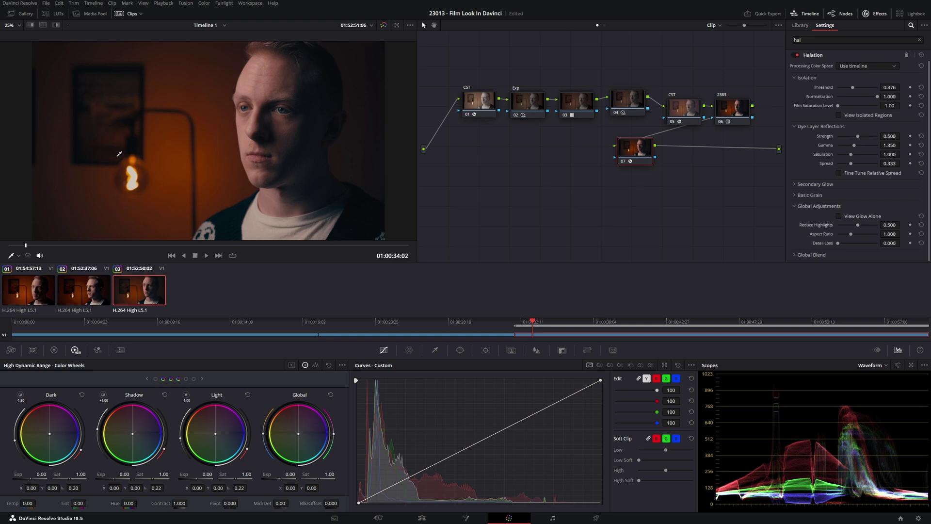
Step: Save the project and add a new serial node after node 07
{"action": "key", "text": "ctrl+s"}
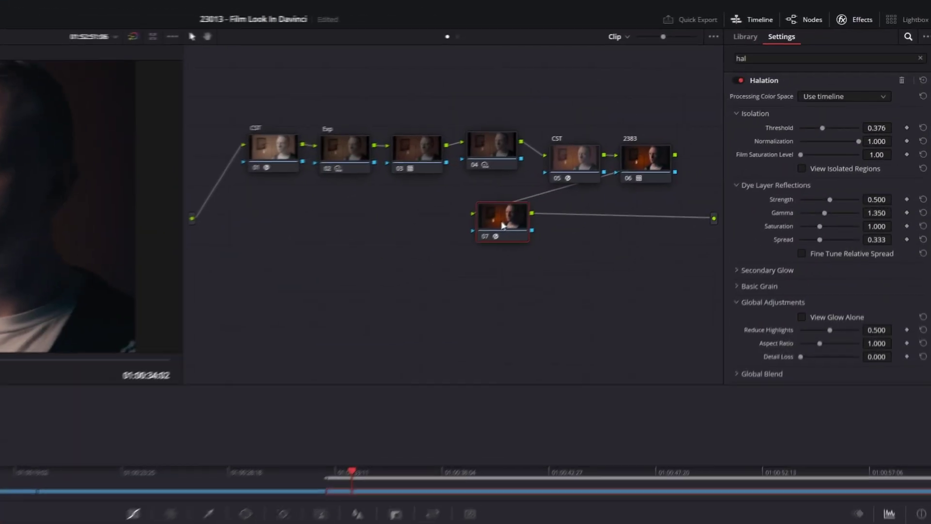
{"action": "left_click", "coordinate": [800, 26]}
{"action": "key", "text": "alt+s"}
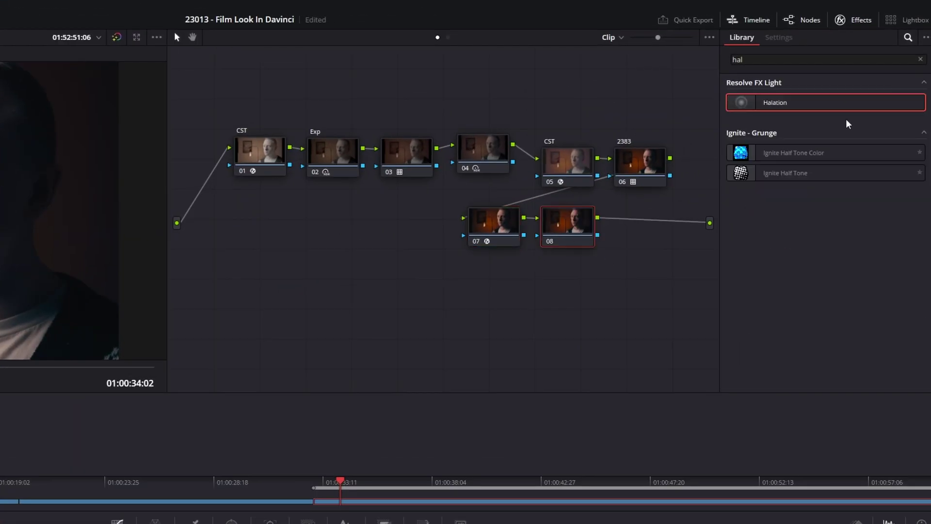
Step: Search 'film' in the OpenFX Library and apply Film Grain to node 08
{"action": "left_click", "coordinate": [793, 61]}
{"action": "type", "text": "f"}
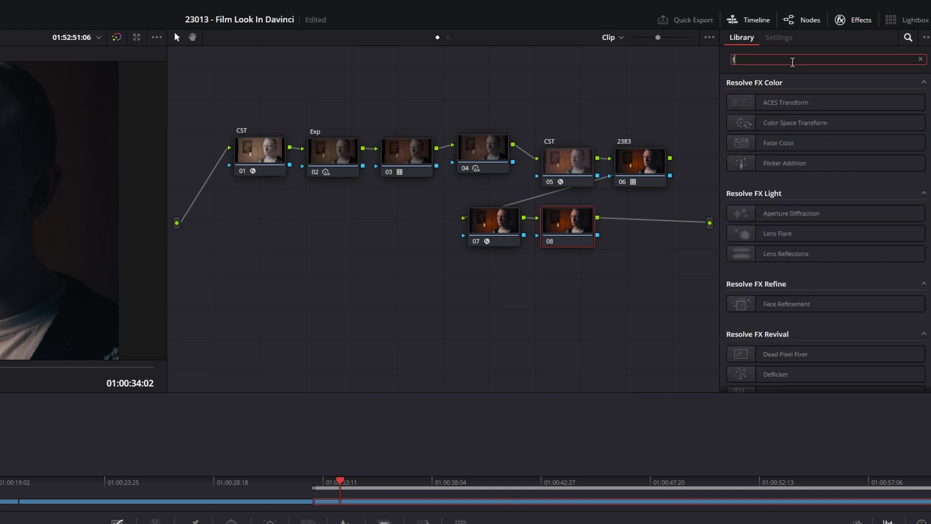
{"action": "type", "text": "ilm"}
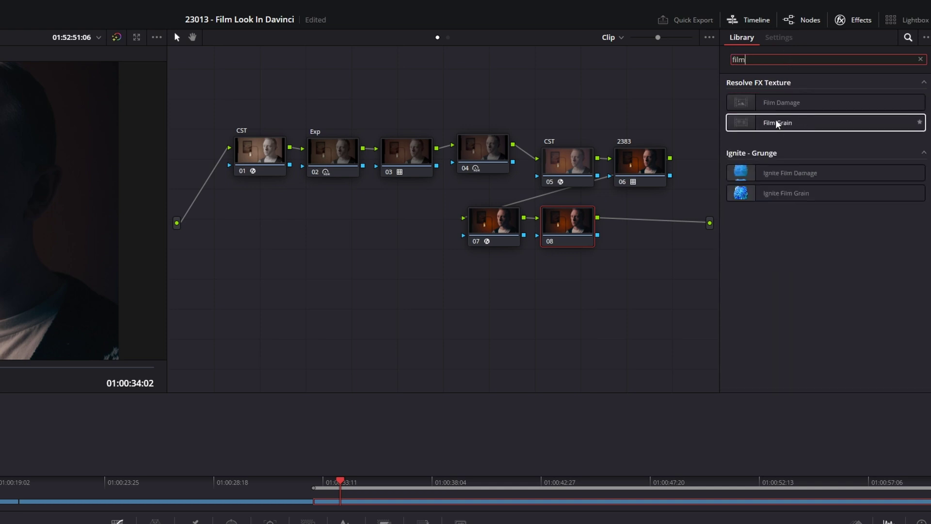
{"action": "left_click_drag", "start_coordinate": [800, 125], "coordinate": [566, 230]}
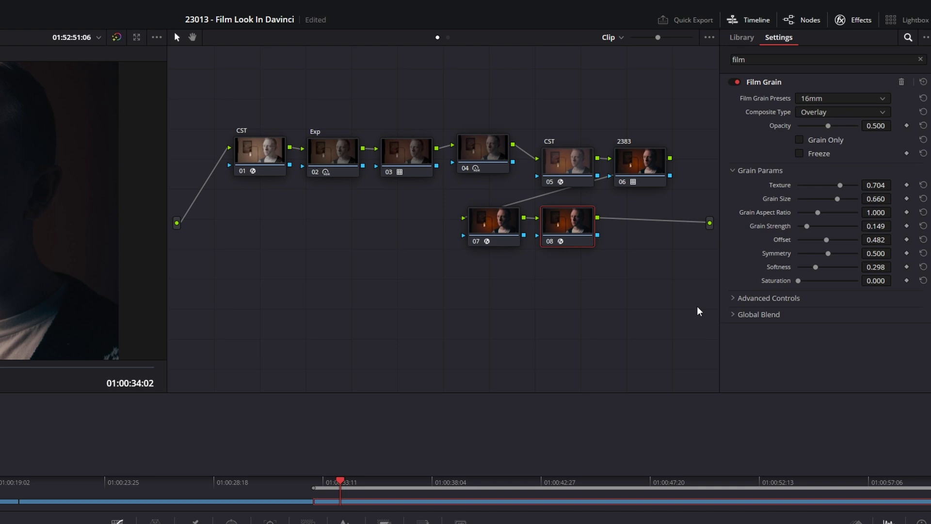
Step: Set the Film Grain preset to 35mm and raise its opacity to 1.0
{"action": "left_click", "coordinate": [838, 103]}
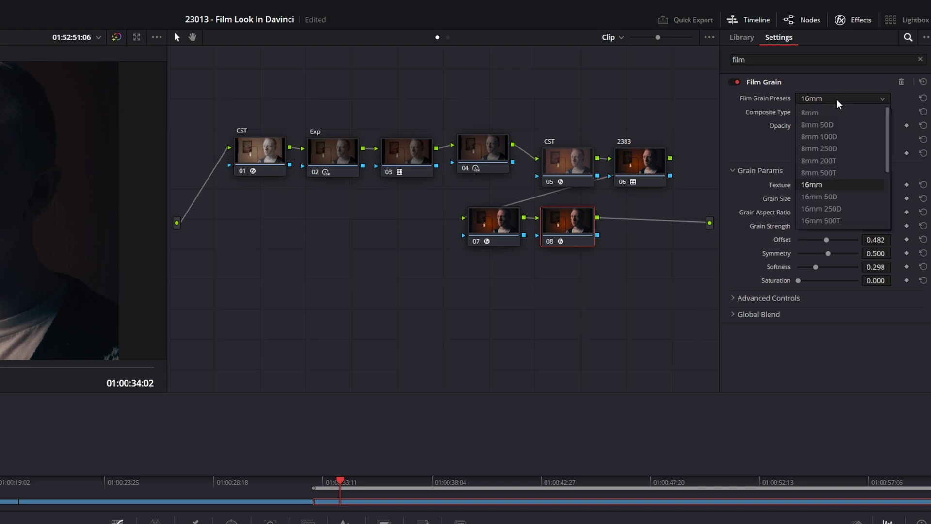
{"action": "scroll", "coordinate": [835, 192], "scroll_direction": "down", "scroll_amount": 3}
{"action": "scroll", "coordinate": [835, 196], "scroll_direction": "up", "scroll_amount": 3}
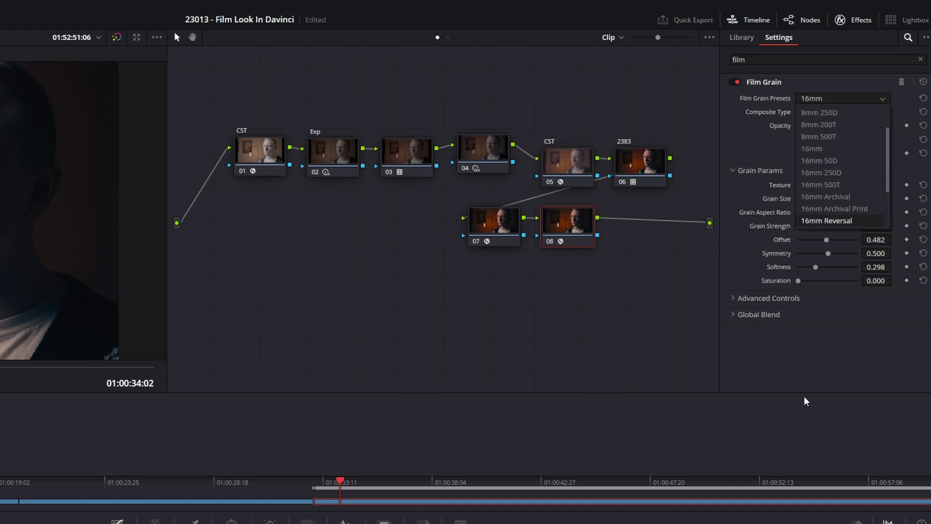
{"action": "left_click", "coordinate": [811, 185]}
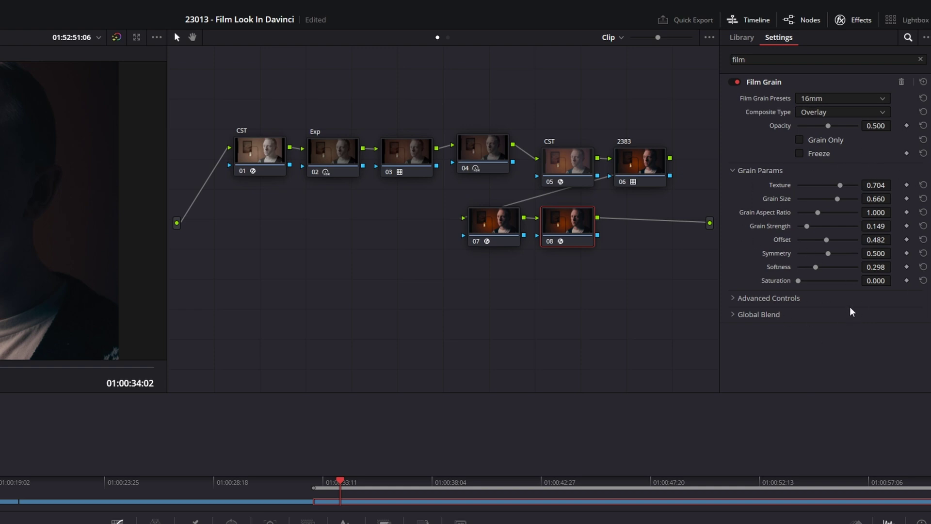
{"action": "left_click", "coordinate": [840, 103]}
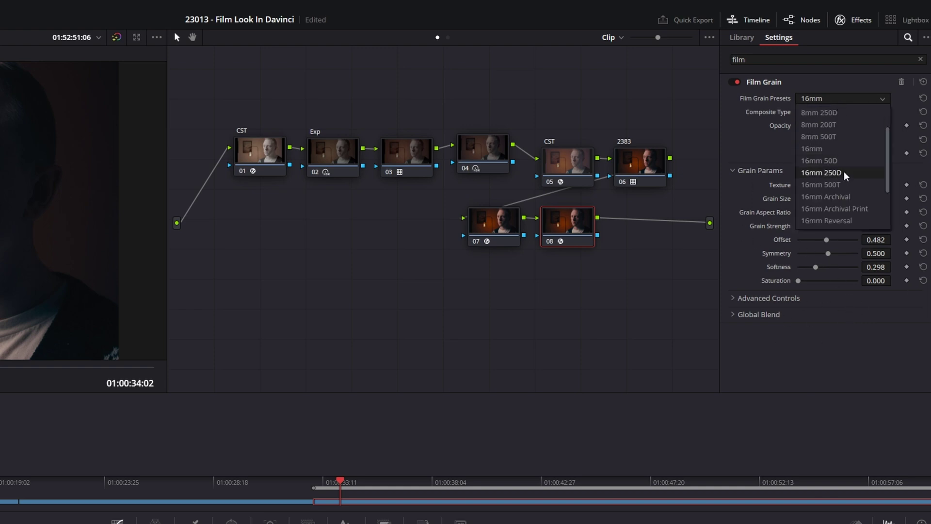
{"action": "left_click", "coordinate": [838, 100]}
{"action": "scroll", "coordinate": [834, 187], "scroll_direction": "down", "scroll_amount": 3}
{"action": "left_click", "coordinate": [829, 174]}
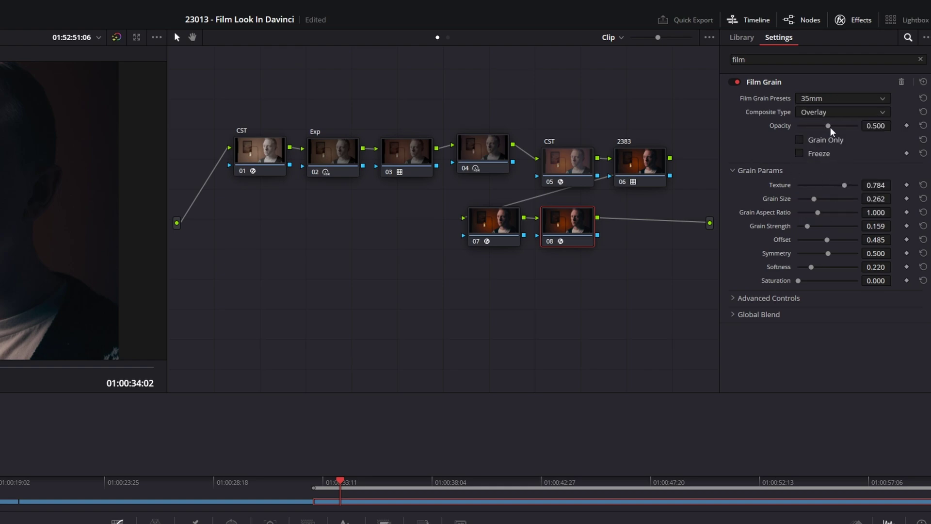
{"action": "left_click_drag", "start_coordinate": [829, 127], "coordinate": [858, 127]}
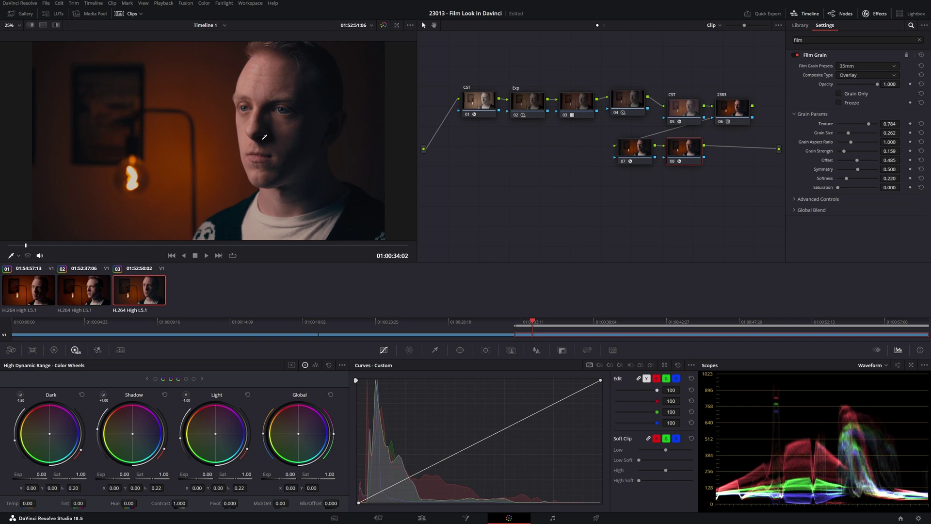
{"action": "scroll", "coordinate": [264, 137], "scroll_direction": "up", "scroll_amount": 3}
{"action": "scroll", "coordinate": [243, 151], "scroll_direction": "up", "scroll_amount": 3}
{"action": "scroll", "coordinate": [243, 151], "scroll_direction": "up", "scroll_amount": 2}
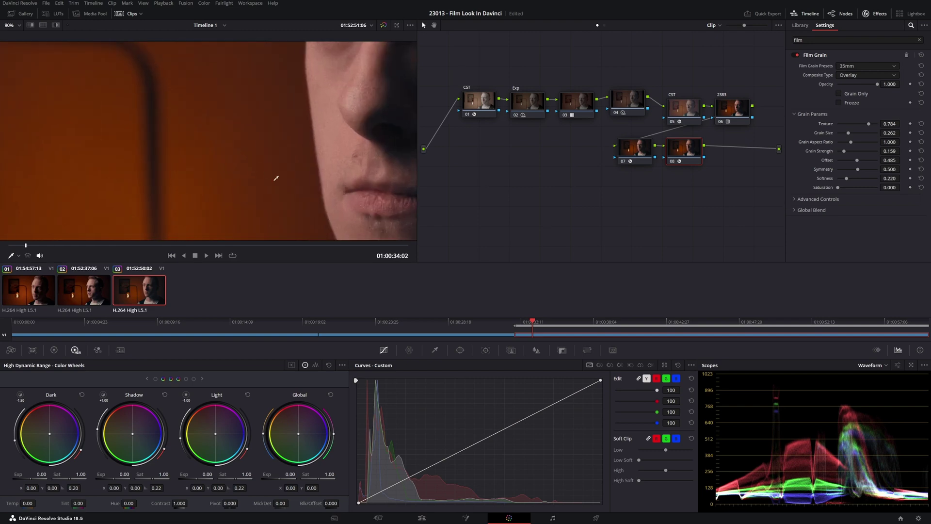
Step: Toggle node 08 off and on to compare the grain, then fit the frame in view
{"action": "left_click", "coordinate": [674, 162]}
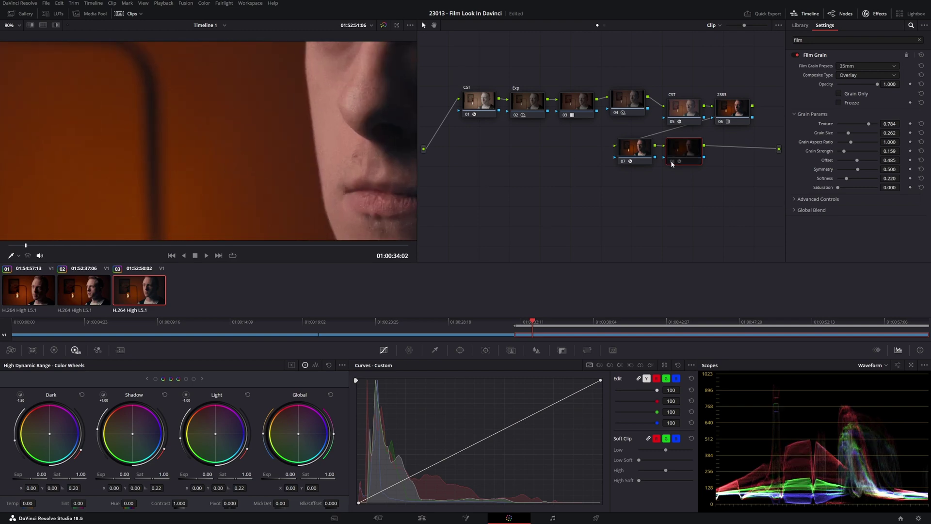
{"action": "left_click", "coordinate": [671, 162]}
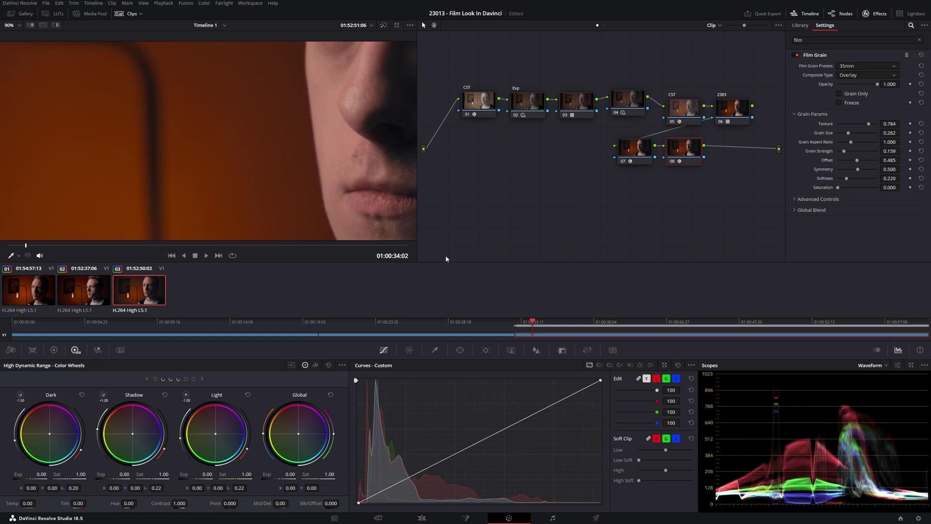
{"action": "left_click", "coordinate": [341, 158]}
{"action": "key", "text": "shift+z"}
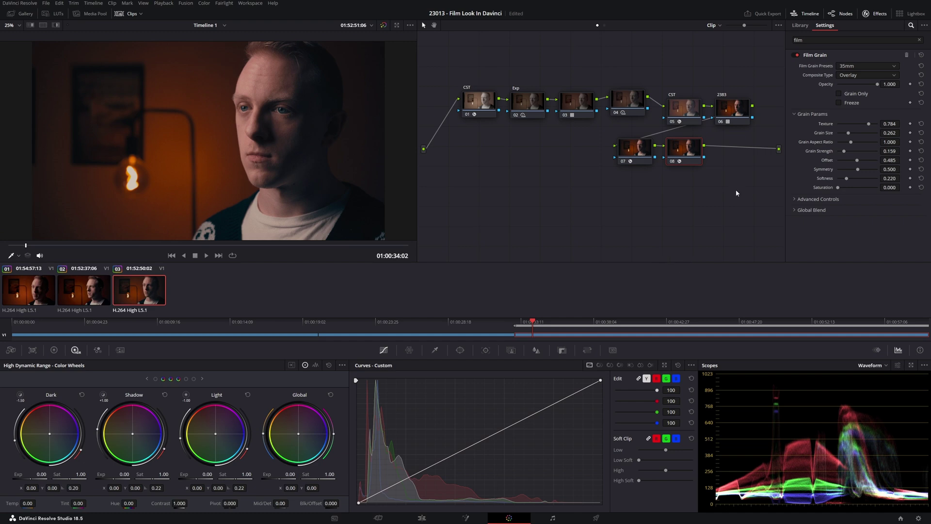
Step: Label the halation node 07 'Hal'
{"action": "right_click", "coordinate": [632, 156]}
{"action": "left_click", "coordinate": [661, 169]}
{"action": "type", "text": "Hal"}
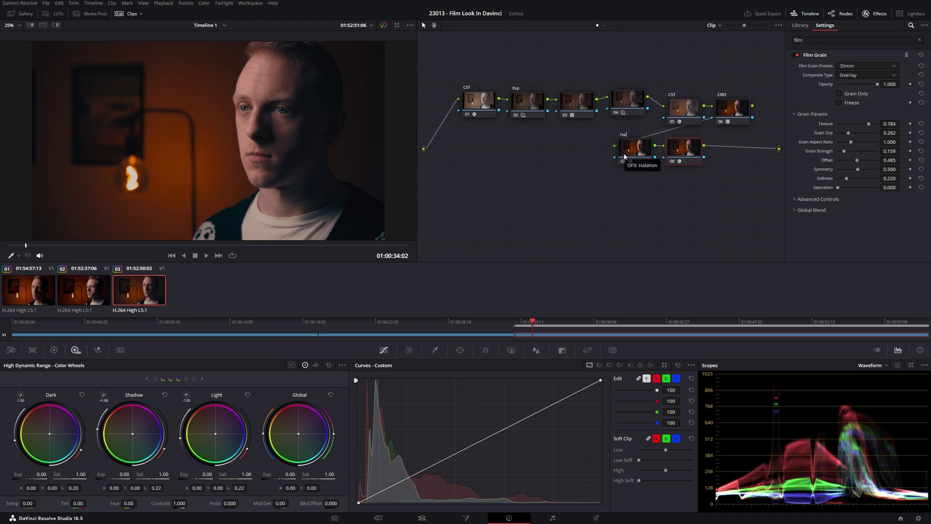
{"action": "key", "text": "Return"}
Step: Label node 08 'Grain' and add a new serial node 09 after it with Alt+S
{"action": "right_click", "coordinate": [680, 153]}
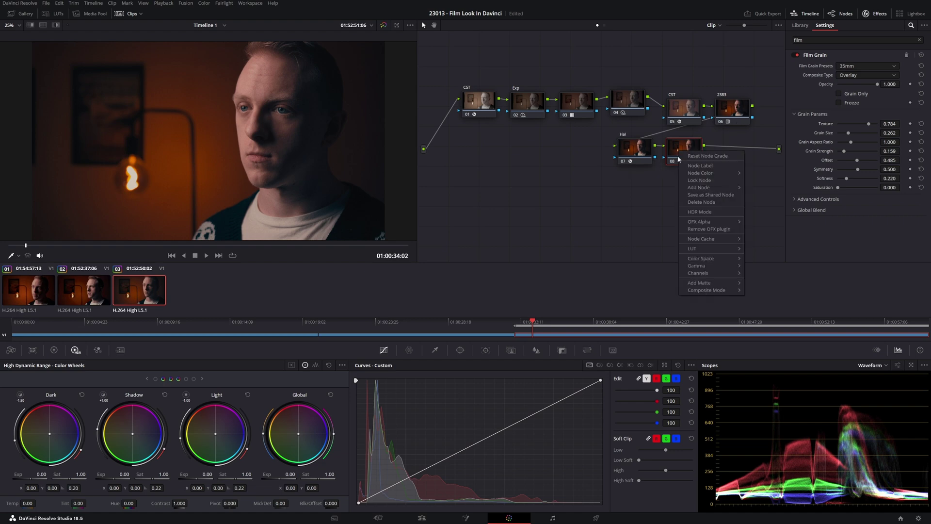
{"action": "left_click", "coordinate": [711, 170]}
{"action": "type", "text": "Grain"}
{"action": "key", "text": "Return"}
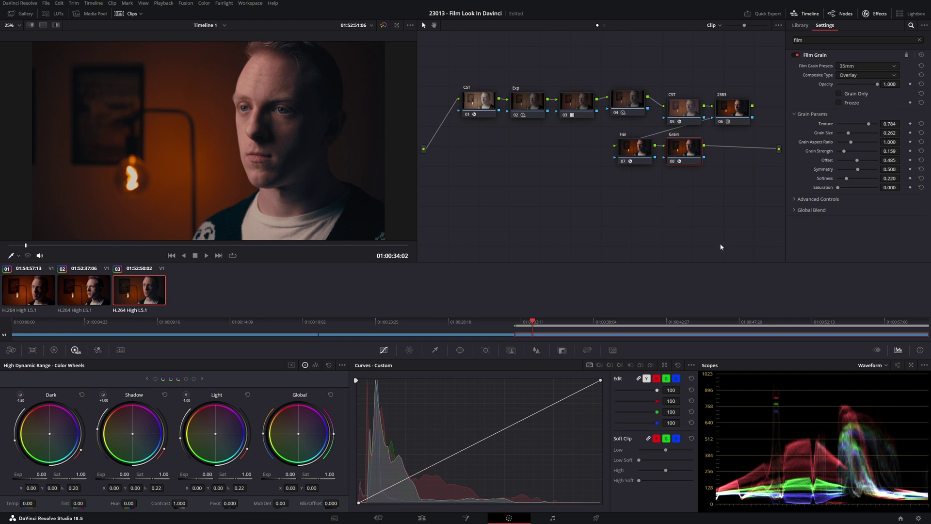
{"action": "key", "text": "alt+s"}
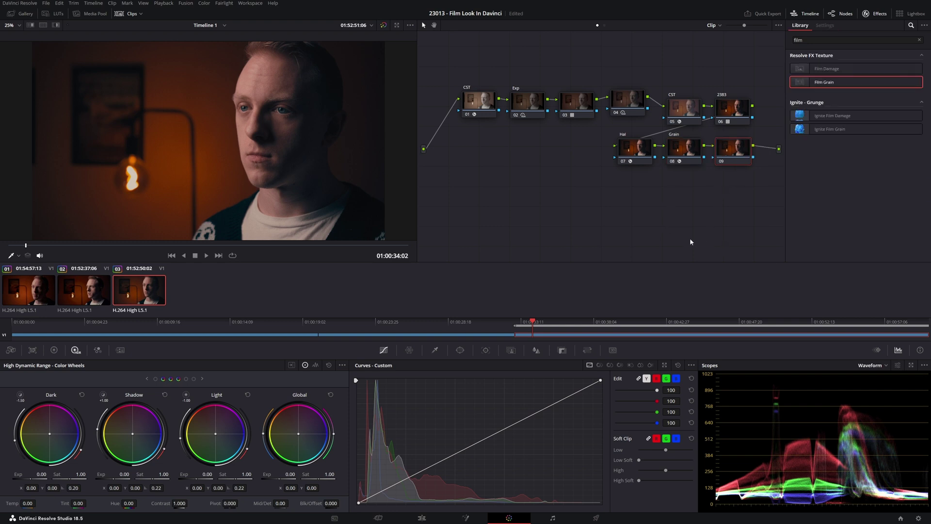
Step: Lower node 09's blur radius to 0.47 for light sharpening and label it 'Sharp'
{"action": "left_click", "coordinate": [536, 351]}
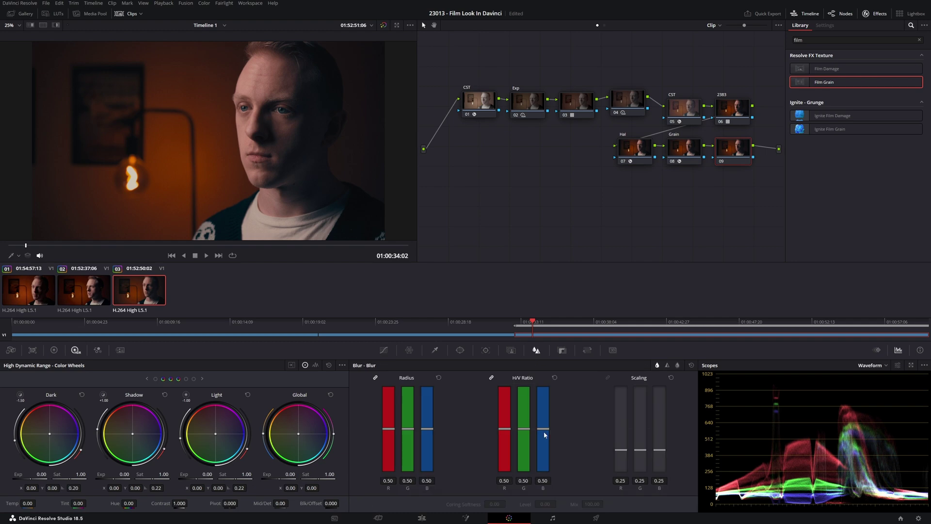
{"action": "left_click_drag", "start_coordinate": [425, 430], "coordinate": [425, 432]}
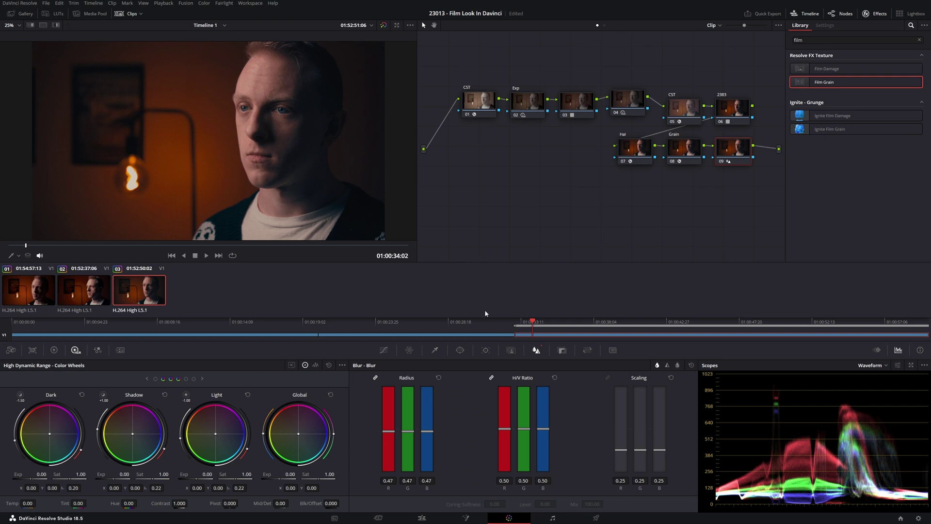
{"action": "type", "text": "Sharp"}
{"action": "key", "text": "Return"}
{"action": "left_click", "coordinate": [638, 100]}
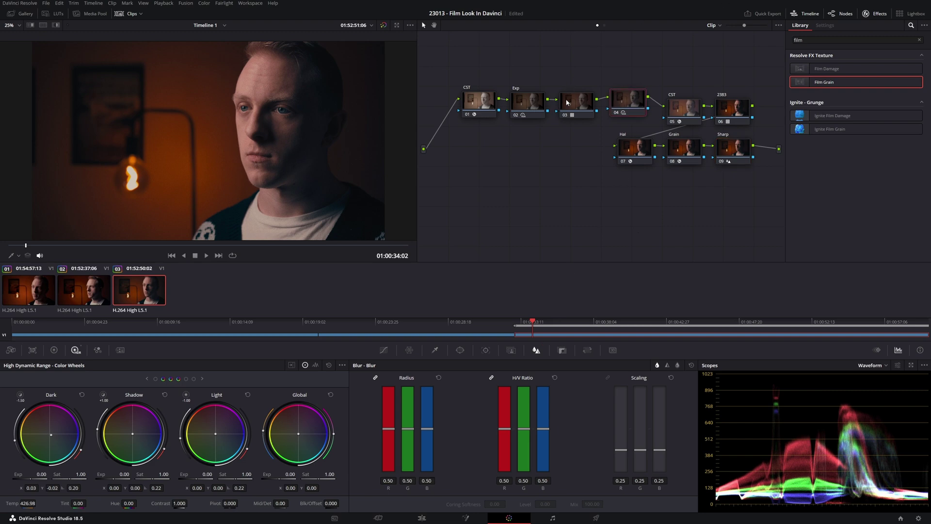